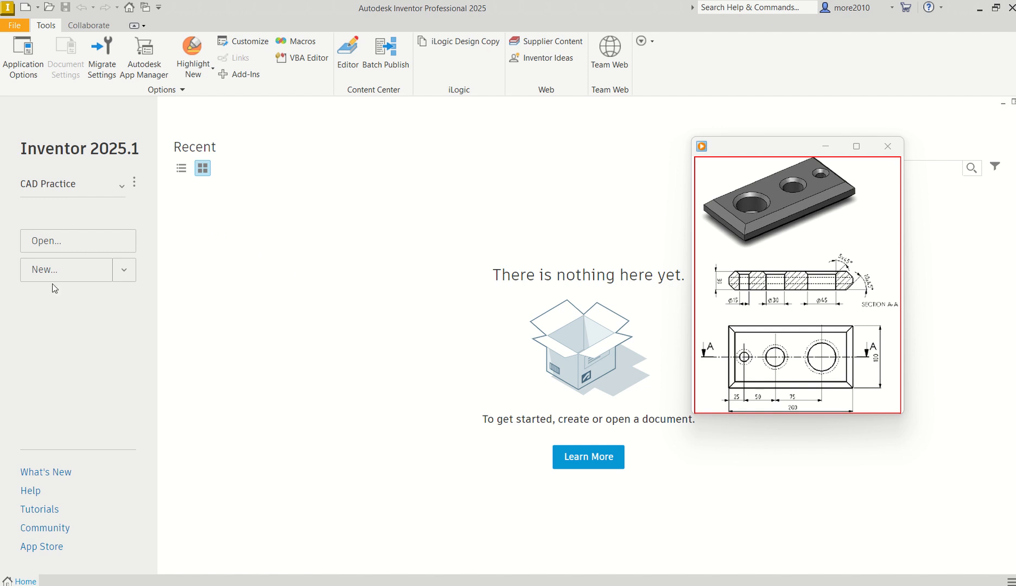
Step: Create a new part from the metric Standard (mm).ipt template and shift the reference drawing window aside
click(43, 272)
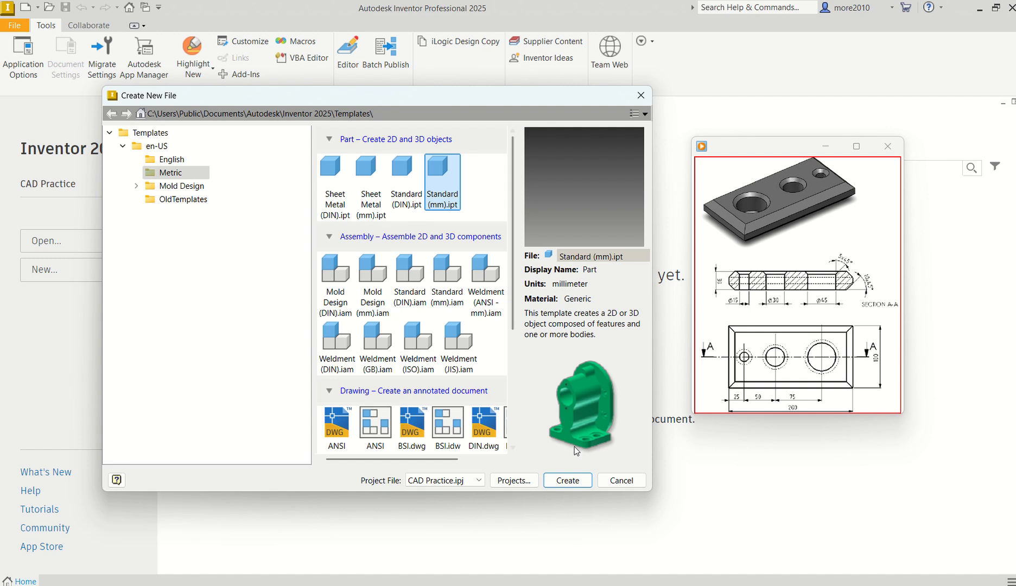
click(551, 481)
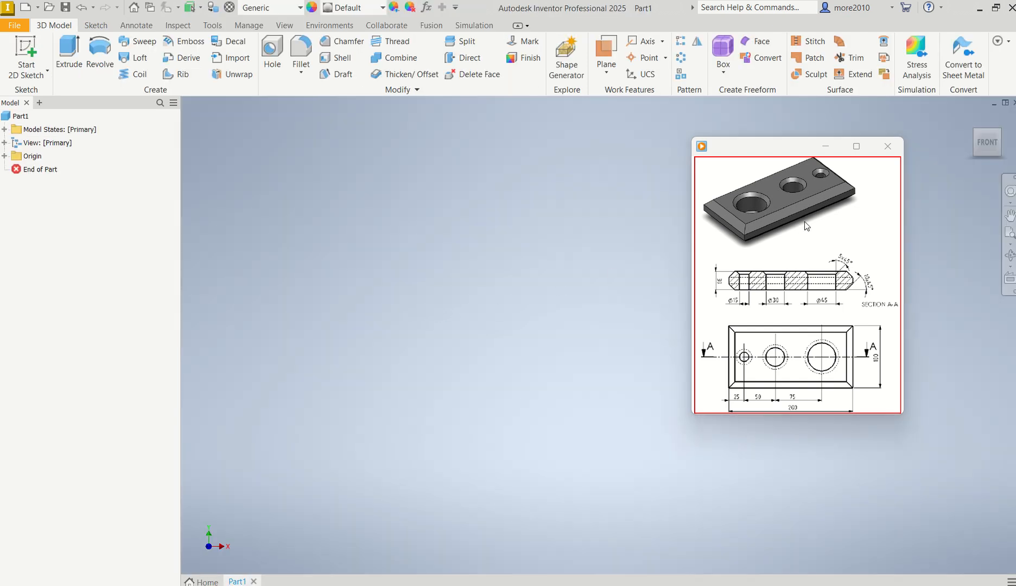
drag(792, 151, 839, 158)
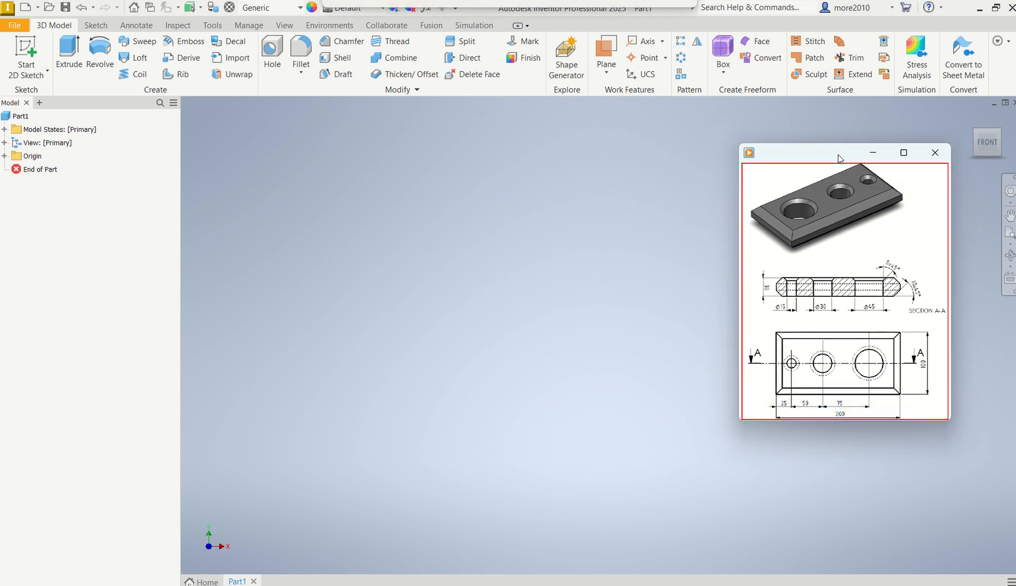
Step: Save the new part in the Training CAD folder as "Part 4a - Base"
click(65, 8)
click(65, 8)
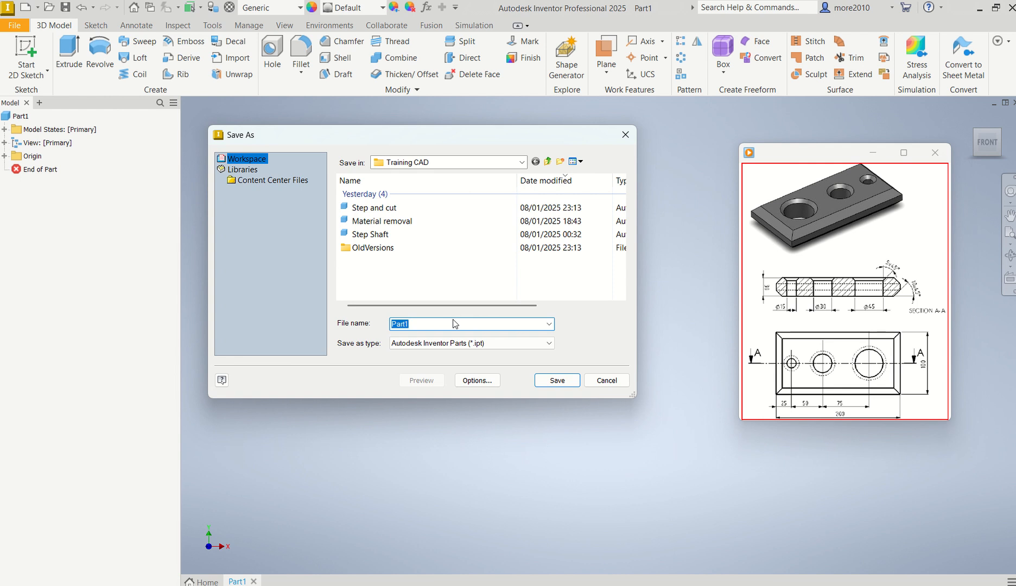
text(Part 4a)
text(Base)
click(416, 325)
text(-)
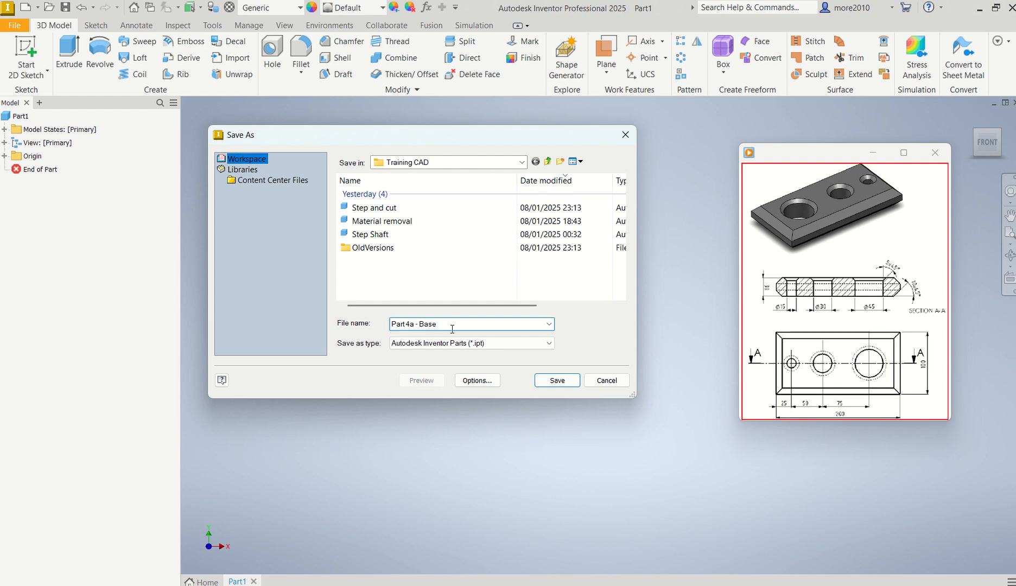
click(550, 381)
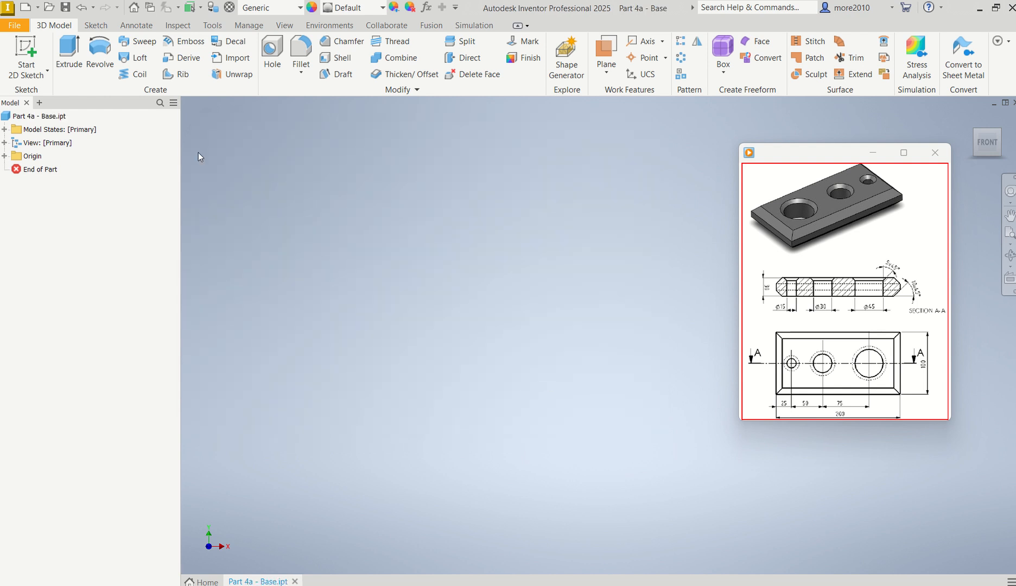
Step: Start a 2D sketch on the horizontal XZ origin plane
click(34, 55)
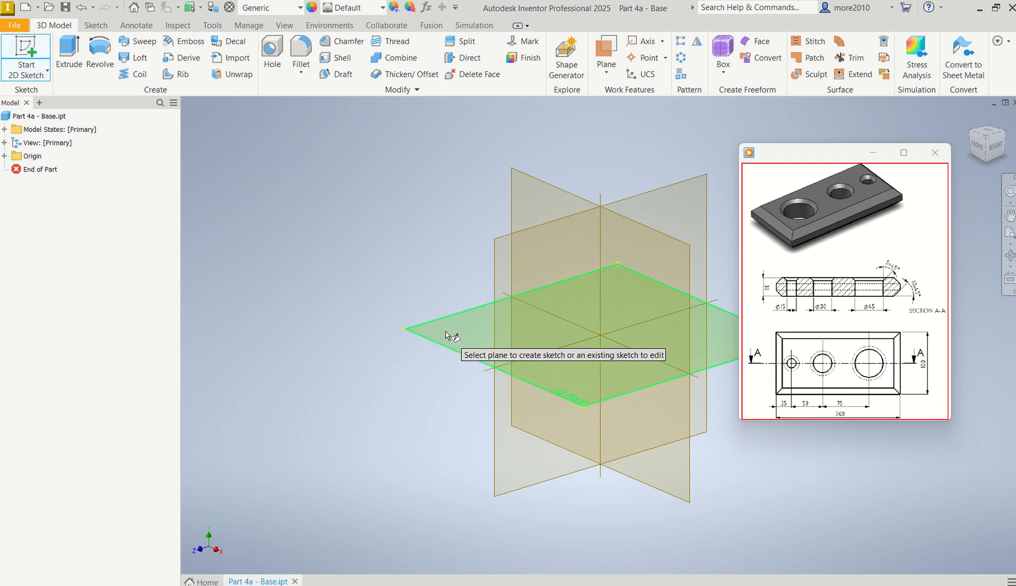
click(444, 335)
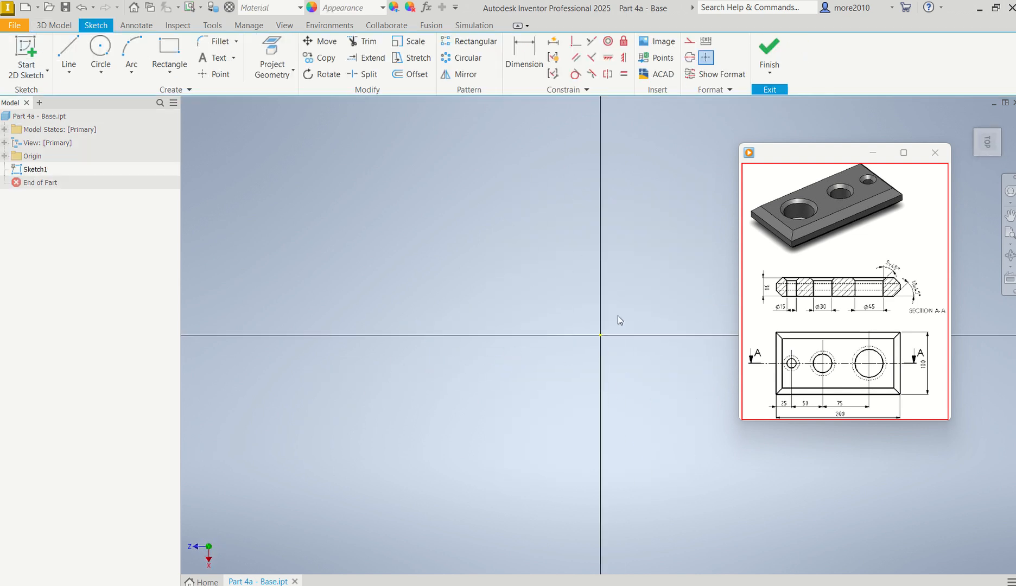
mouse_move(617, 319)
middle_down()
mouse_move(579, 336)
mouse_move(291, 347)
mouse_move(294, 377)
middle_up()
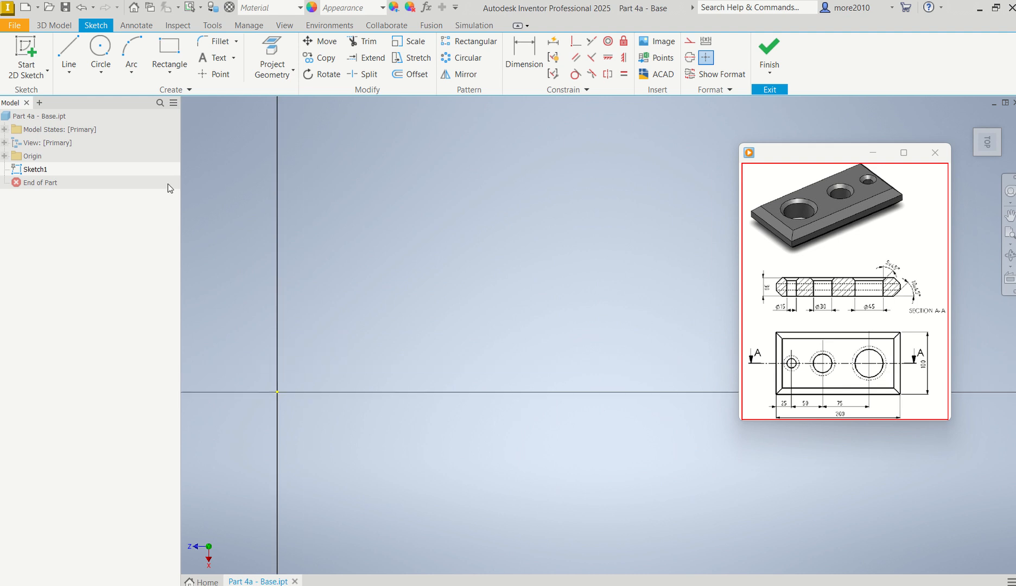
Step: Draw a two-point rectangle with one corner at the origin, 100 mm high and 200 mm wide
click(181, 60)
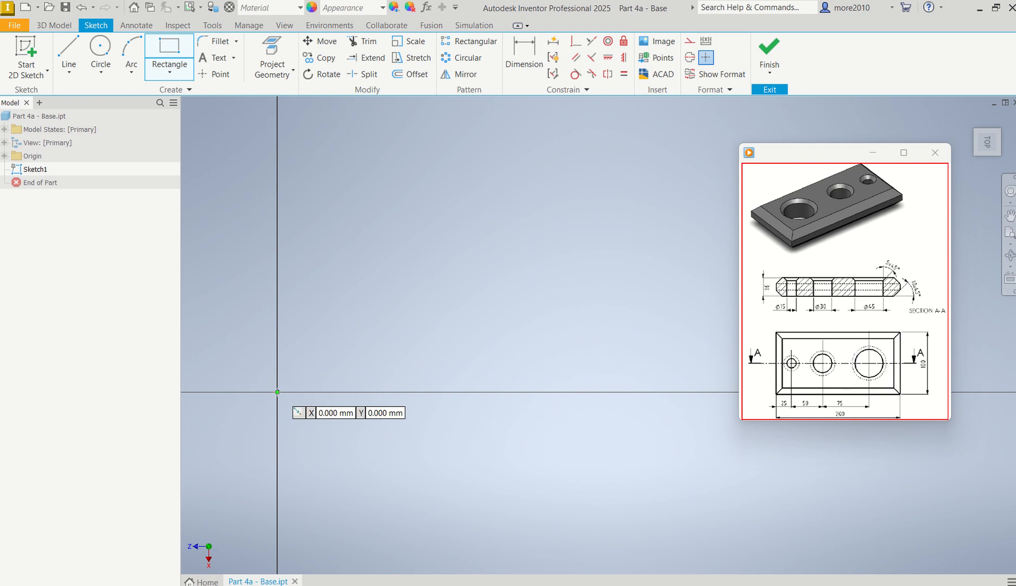
click(172, 79)
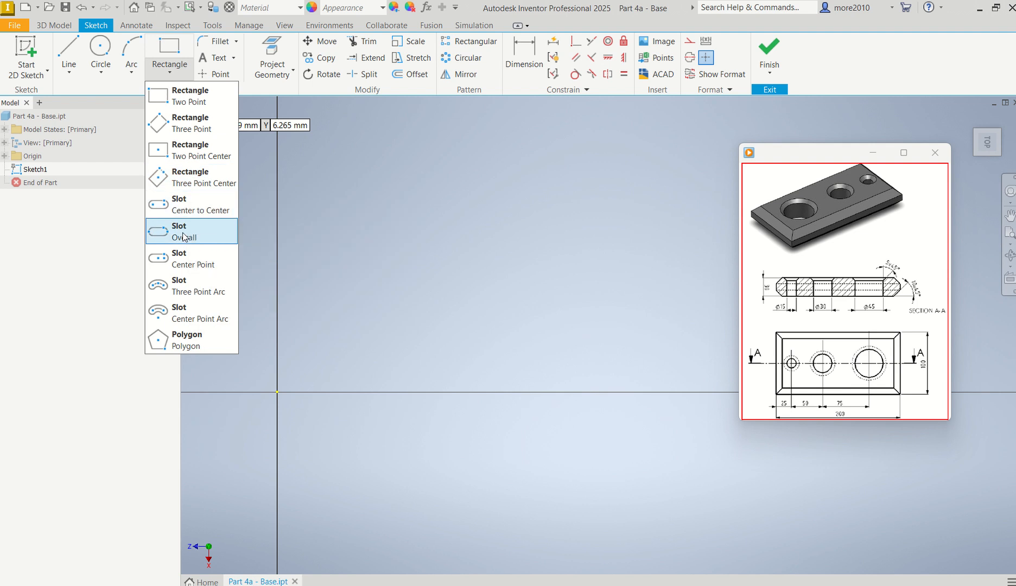
click(171, 64)
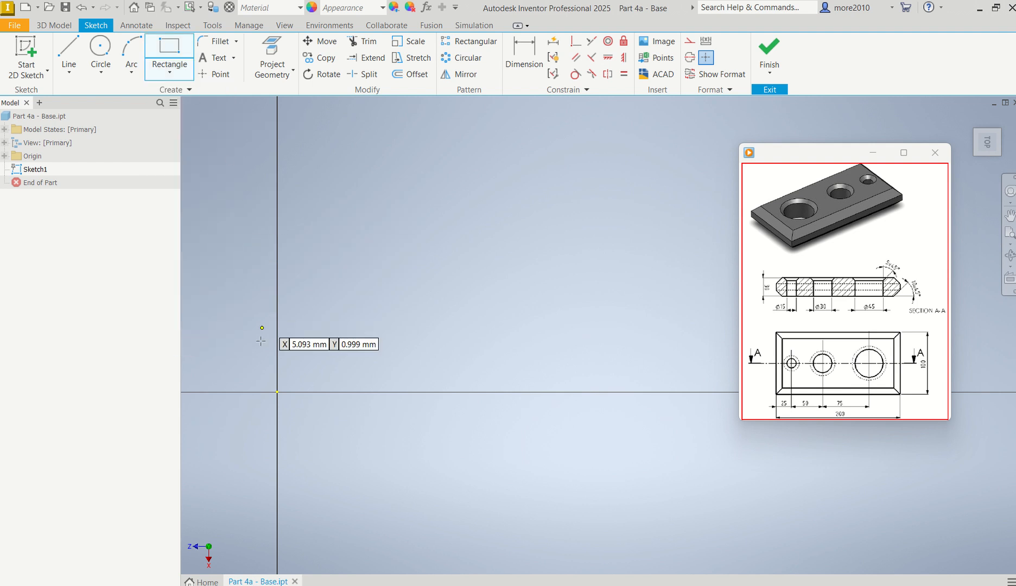
click(278, 392)
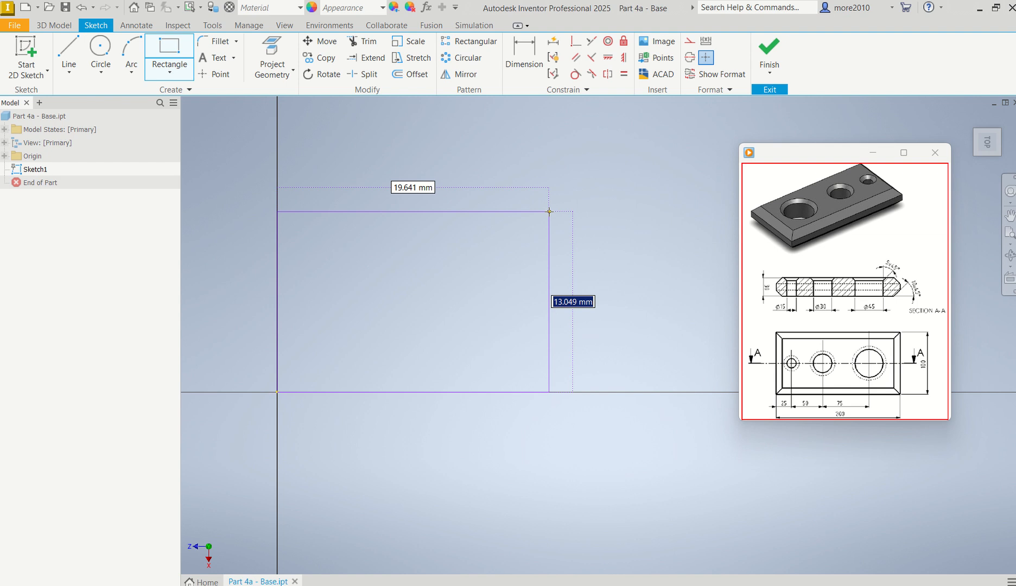
text(100)
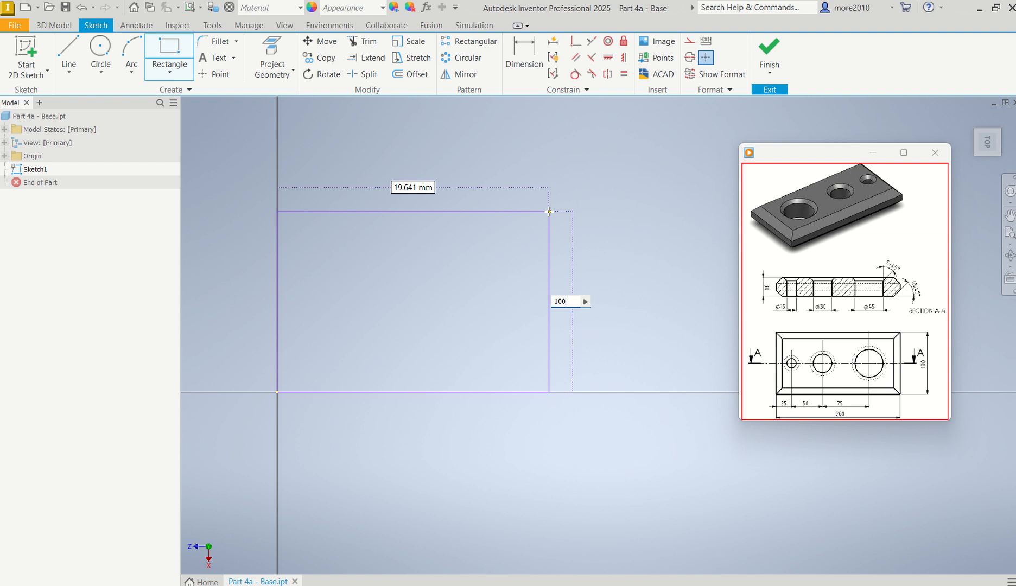
key(Tab)
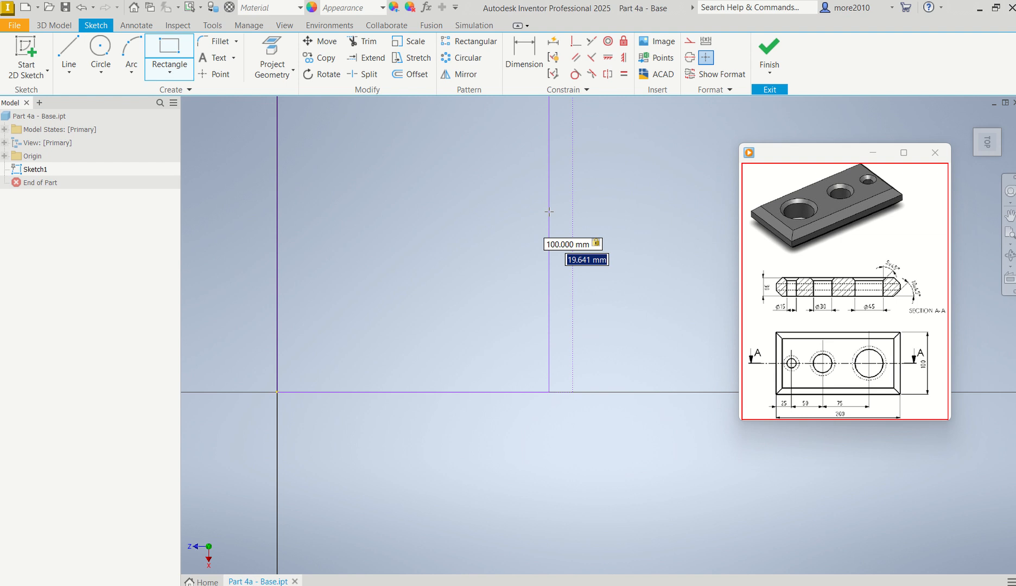
text(200)
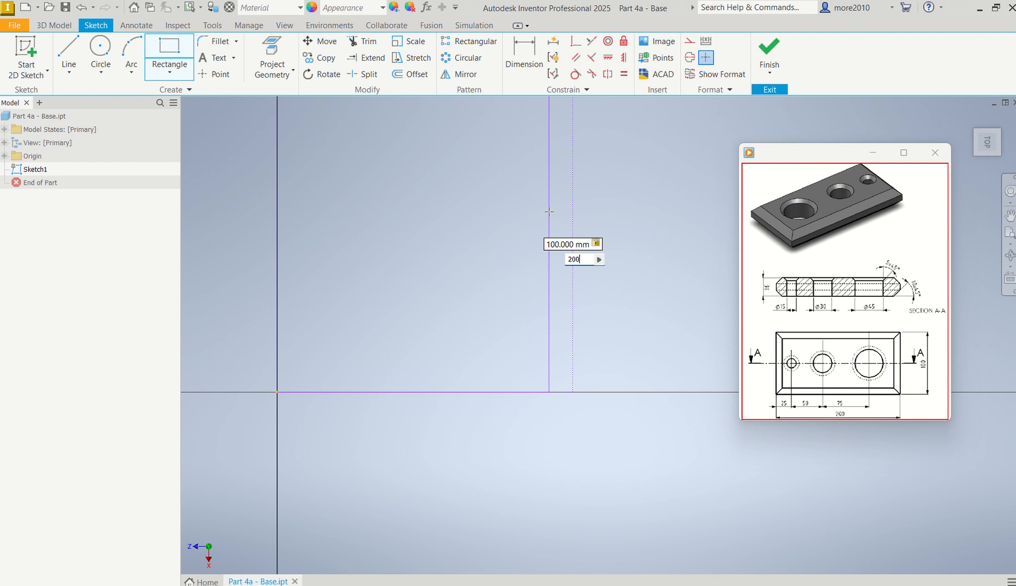
key(Return)
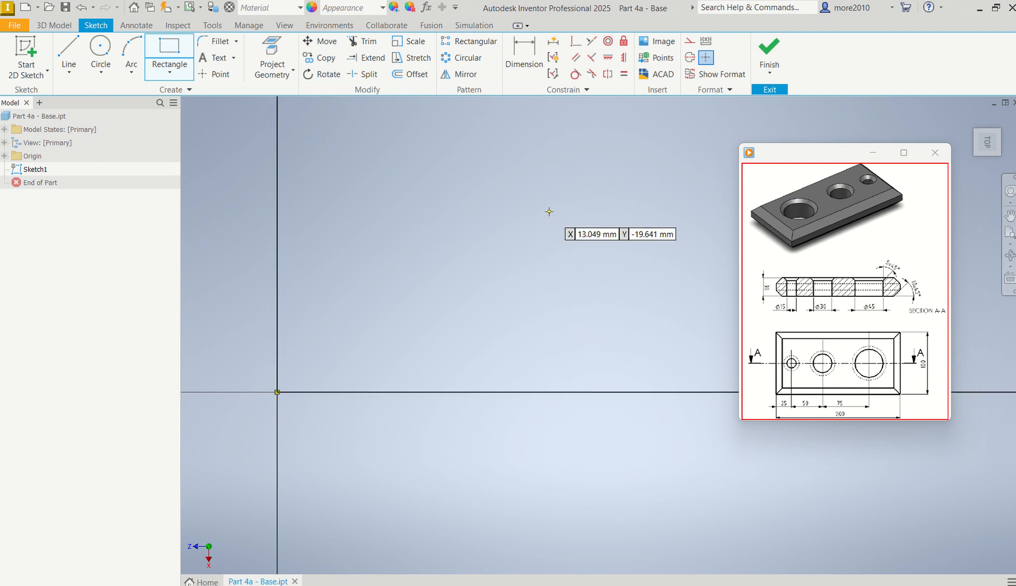
scroll(548, 223, down, 6)
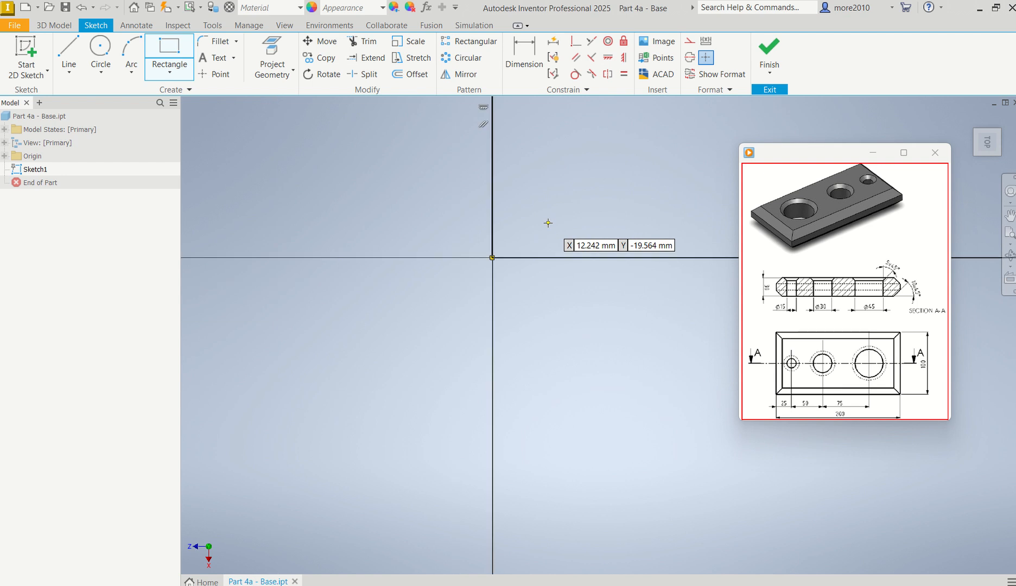
middle_drag(543, 227, 353, 356)
scroll(370, 346, down, 7)
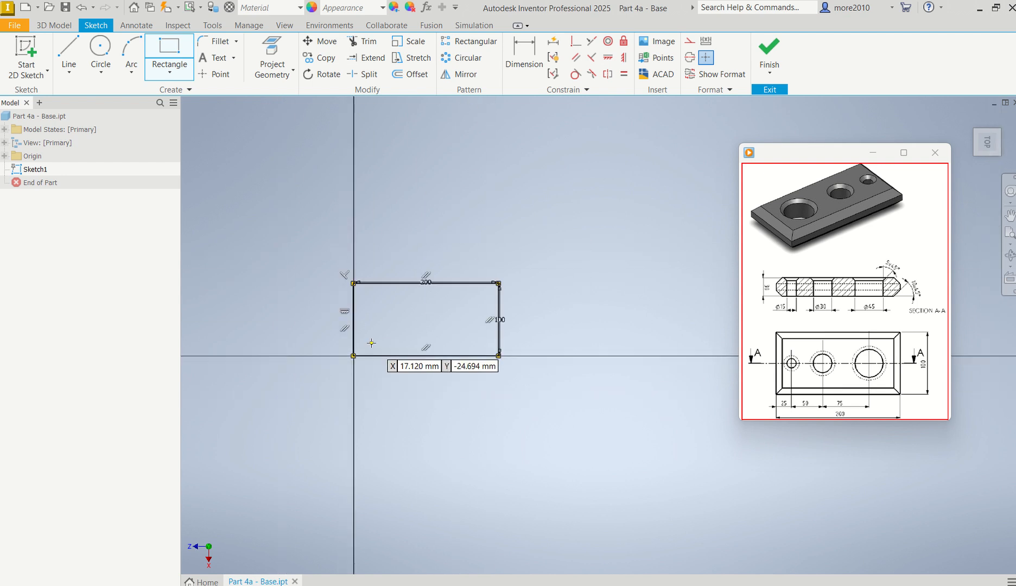
scroll(361, 330, up, 3)
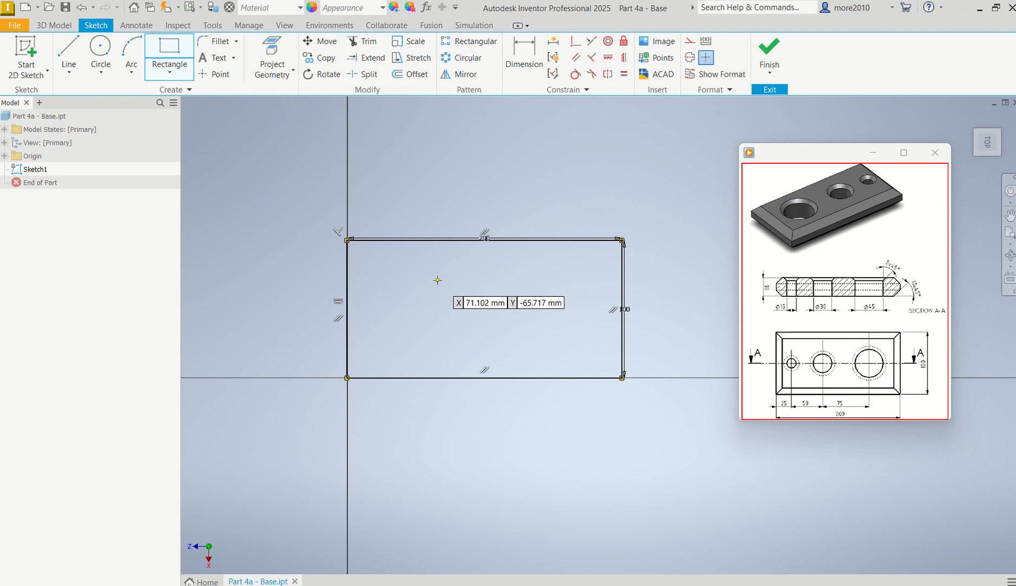
Step: Extrude the rectangle profile 30 mm into a solid plate
key(F6)
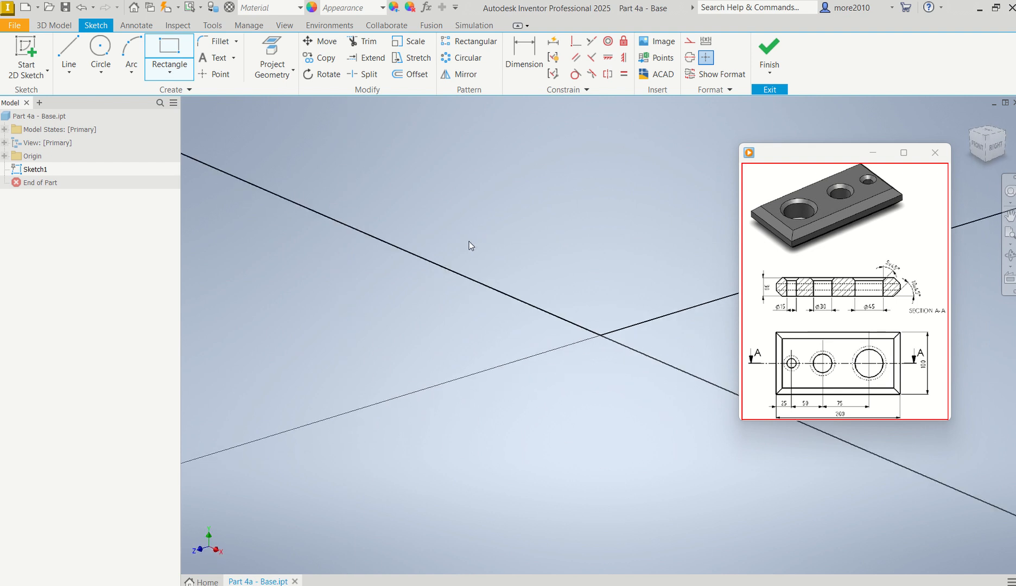
key(e)
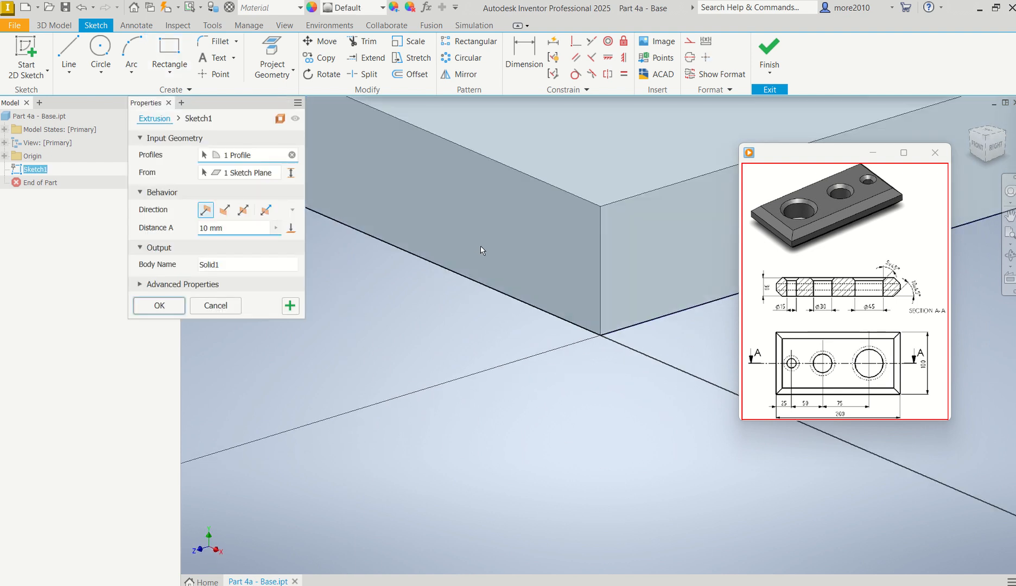
drag(235, 230, 141, 231)
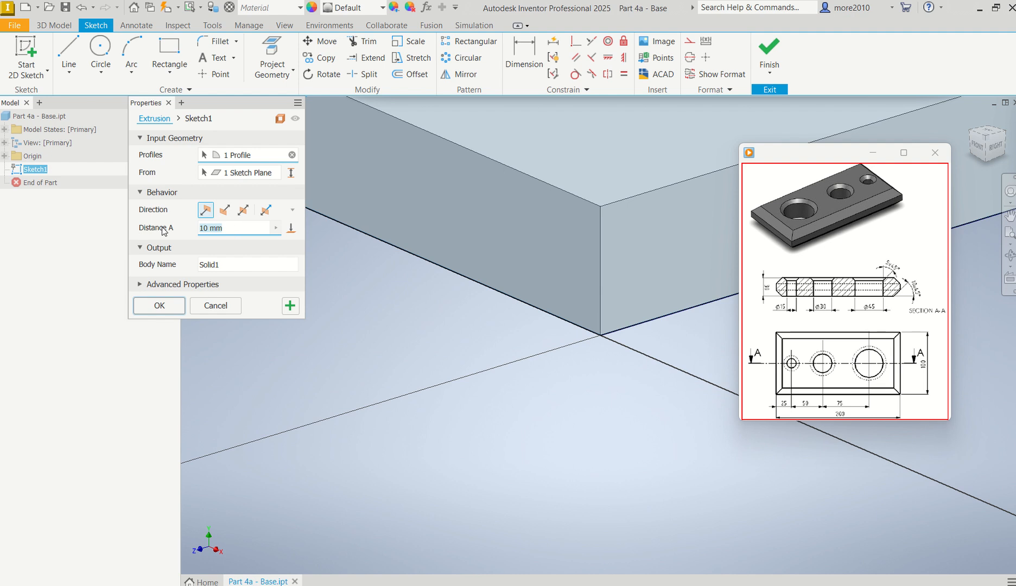
text(30)
key(Return)
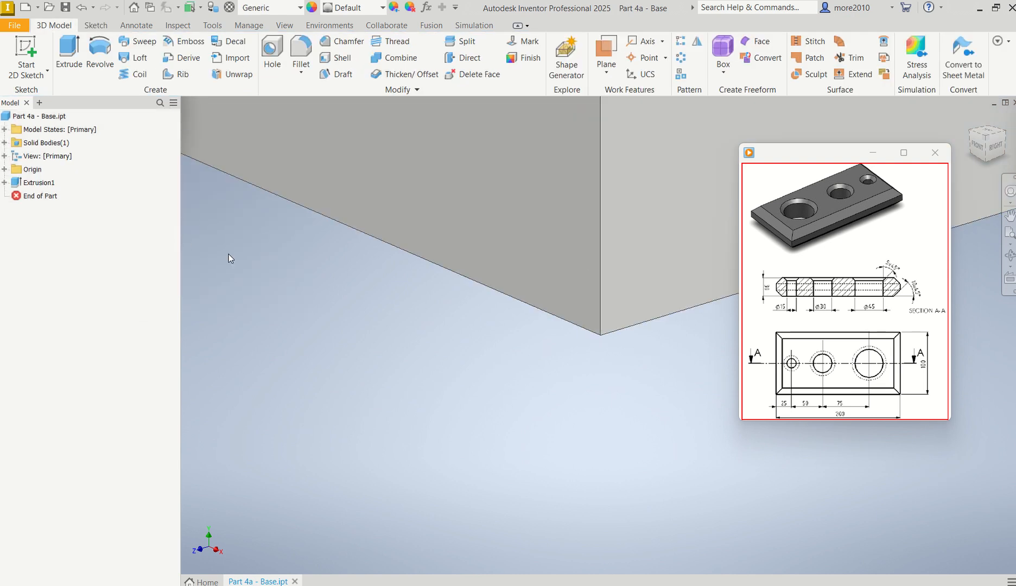
Step: Start a new 2D sketch on the plate's top face
click(971, 117)
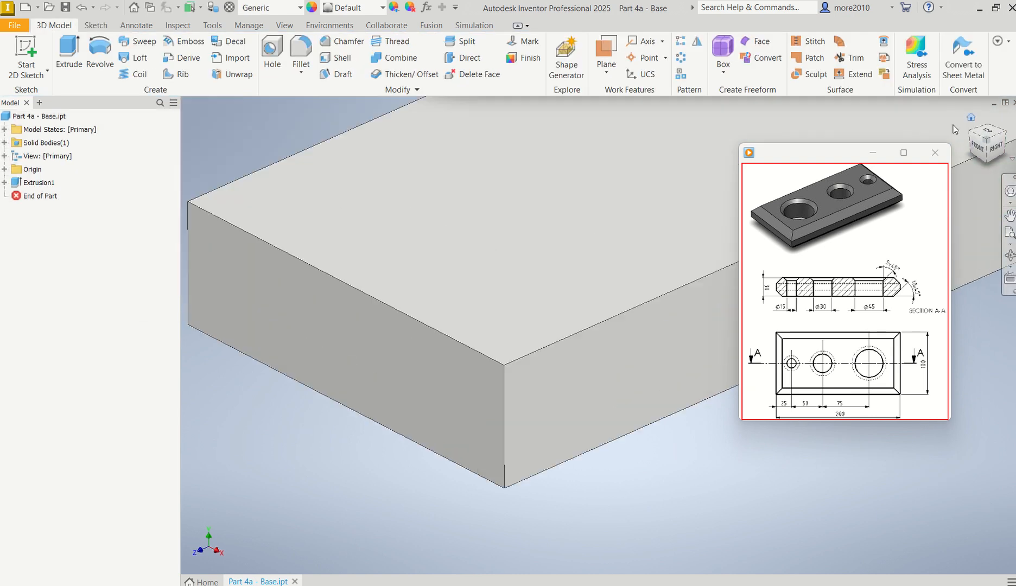
scroll(444, 369, up, 8)
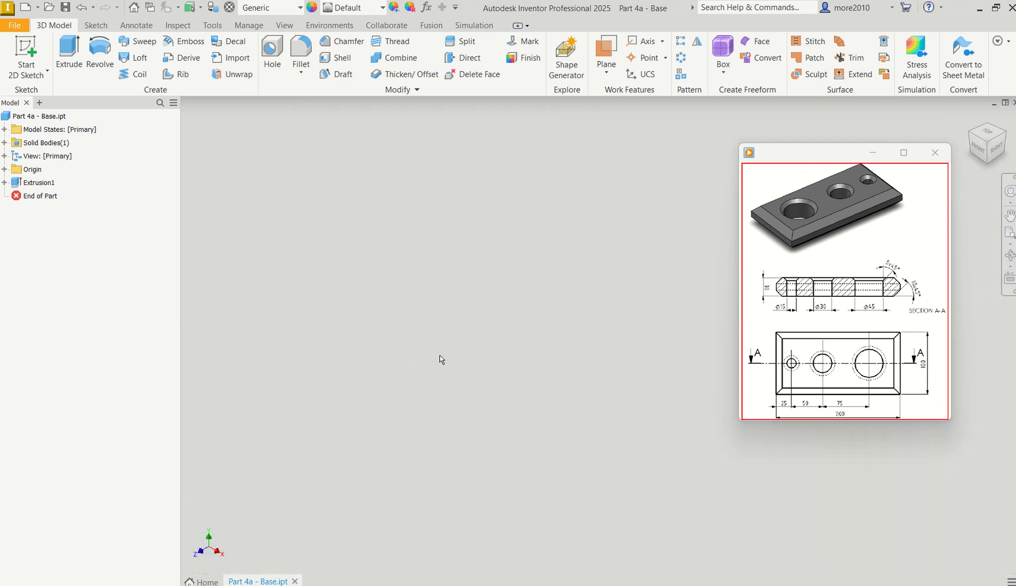
scroll(445, 355, down, 6)
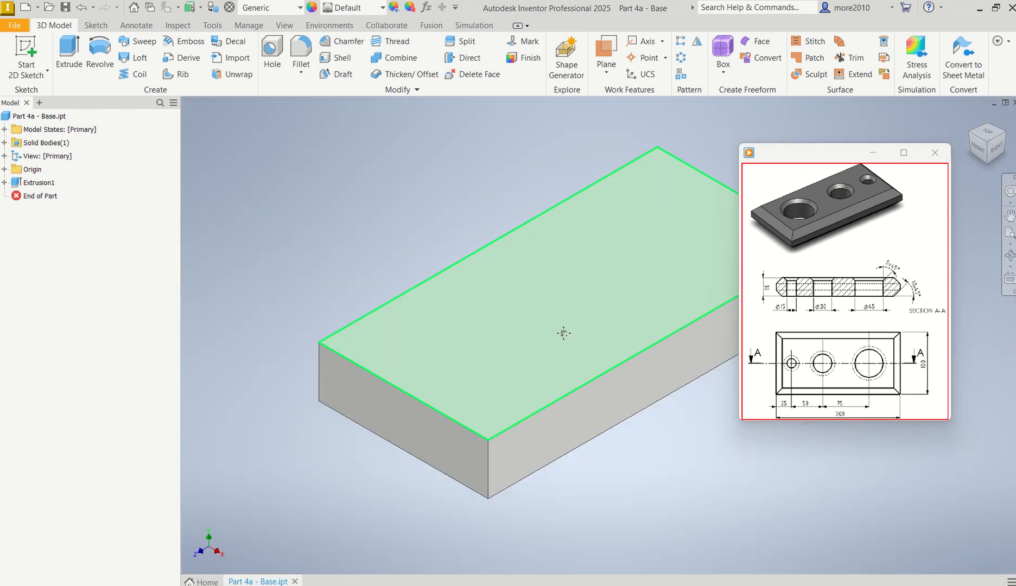
middle_drag(564, 334, 492, 333)
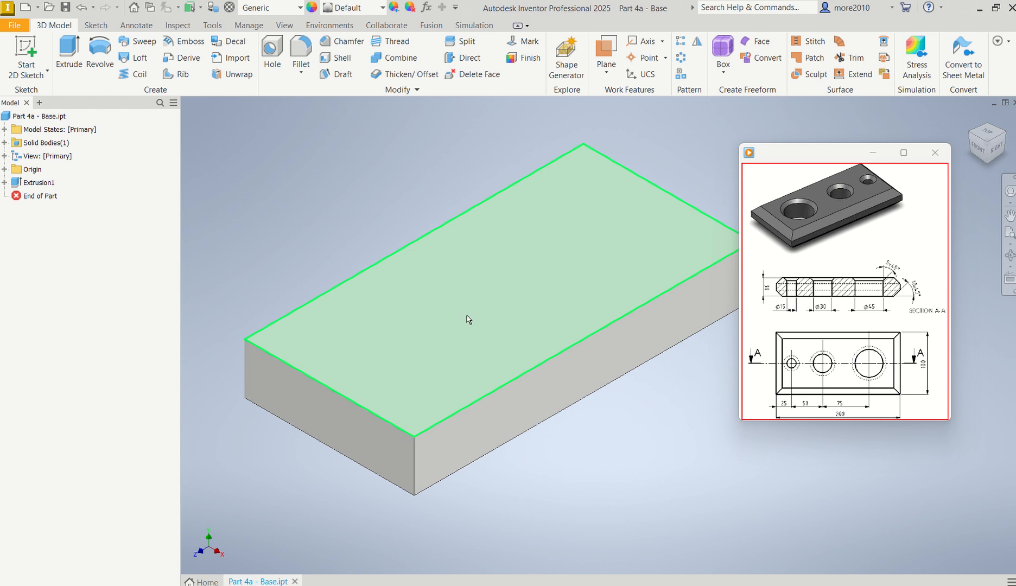
click(505, 298)
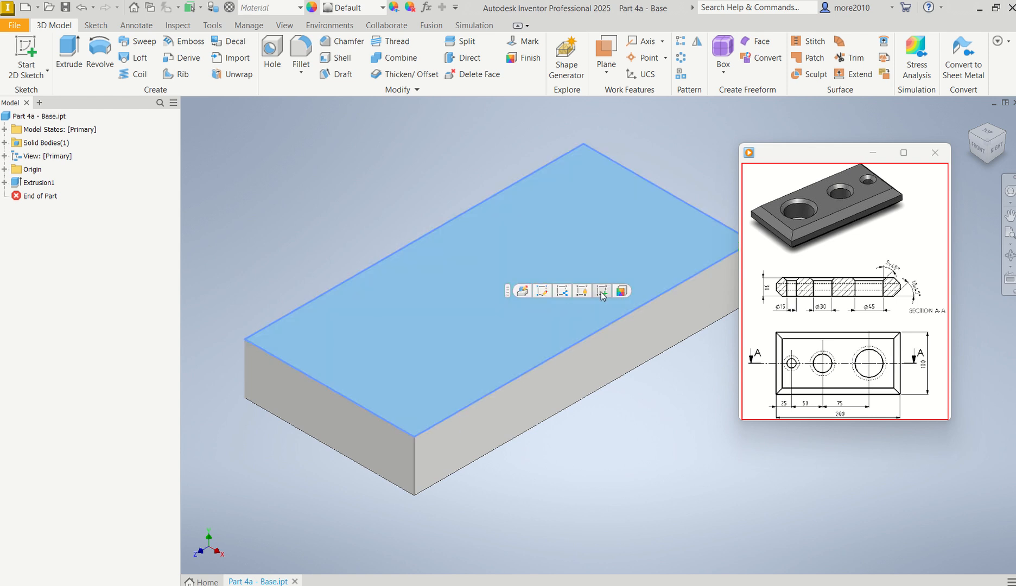
click(601, 292)
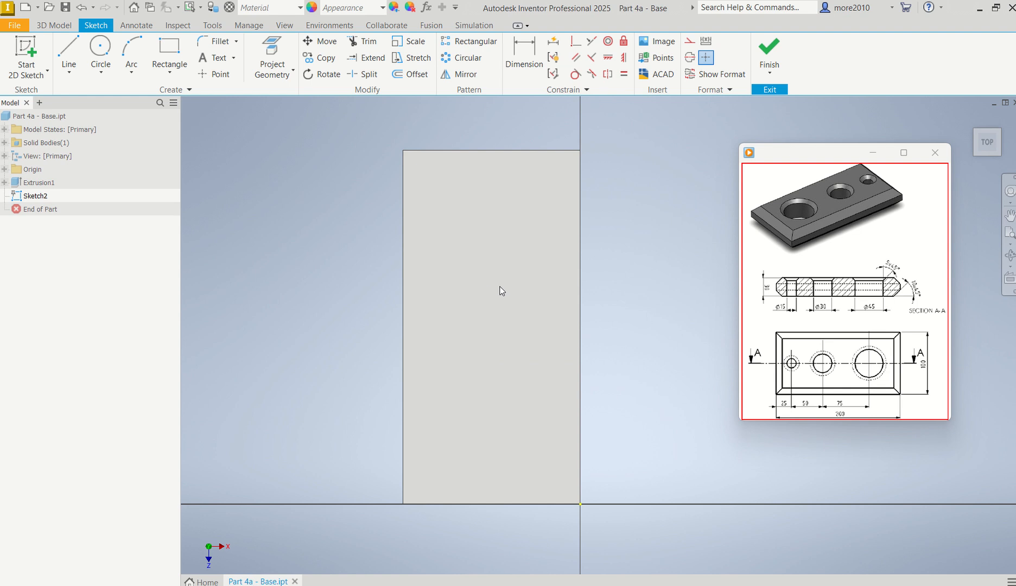
Step: Sketch a 15 mm diameter circle on the face's lengthwise centreline, centred at X -50 mm and about Y 162 mm
scroll(502, 291, up, 2)
scroll(502, 291, down, 2)
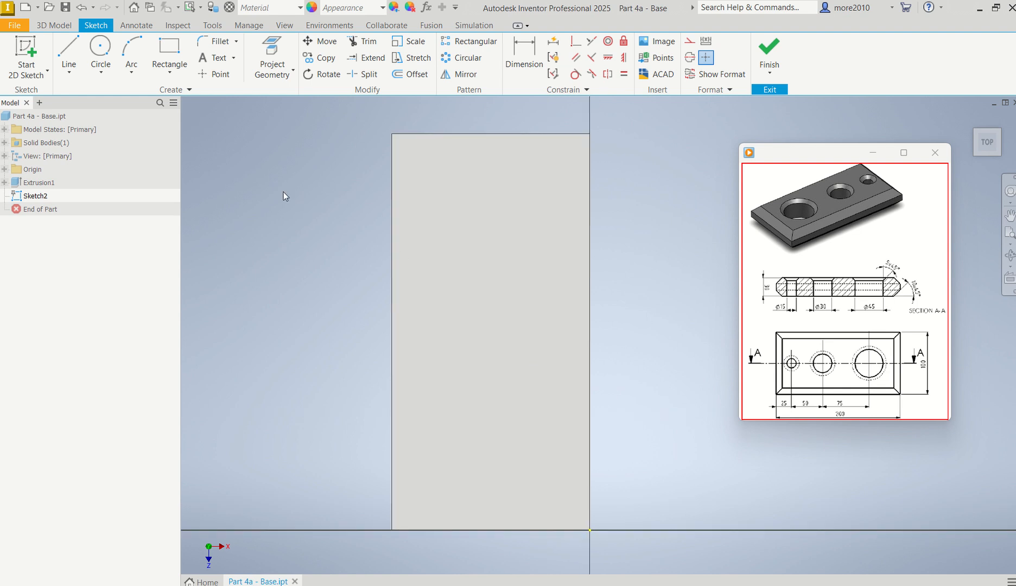
click(108, 54)
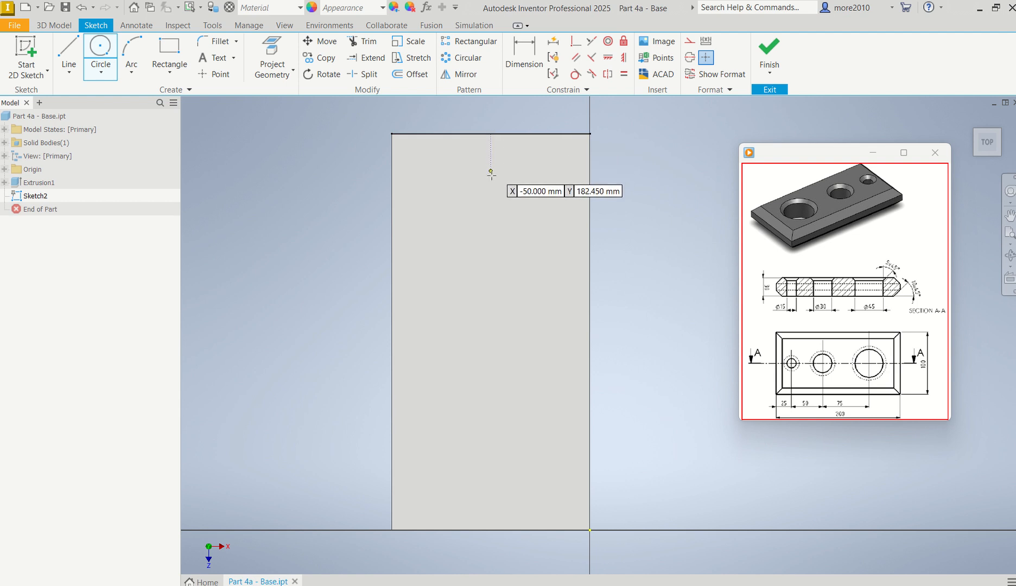
click(492, 208)
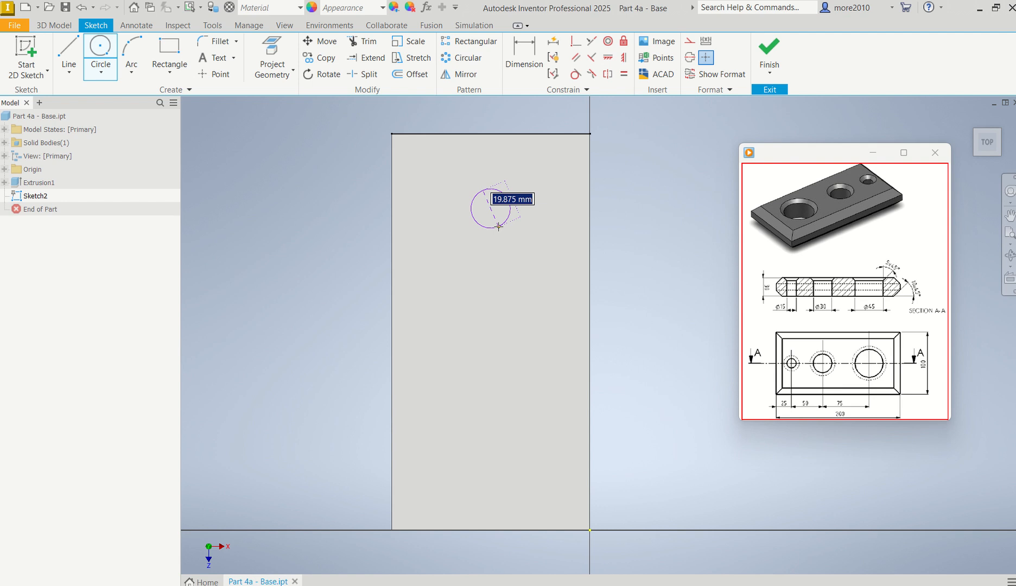
text(15)
key(Return)
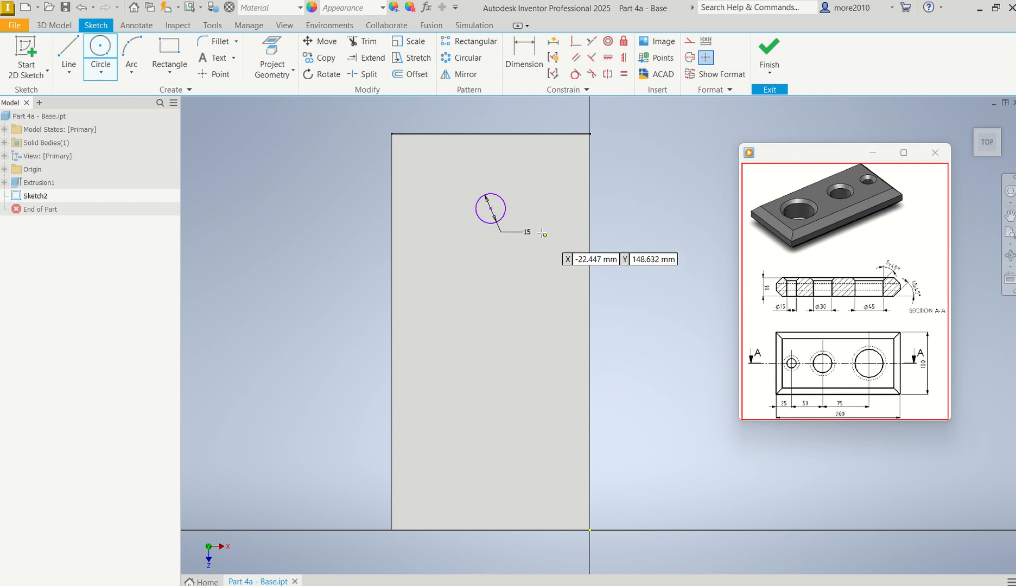
click(490, 208)
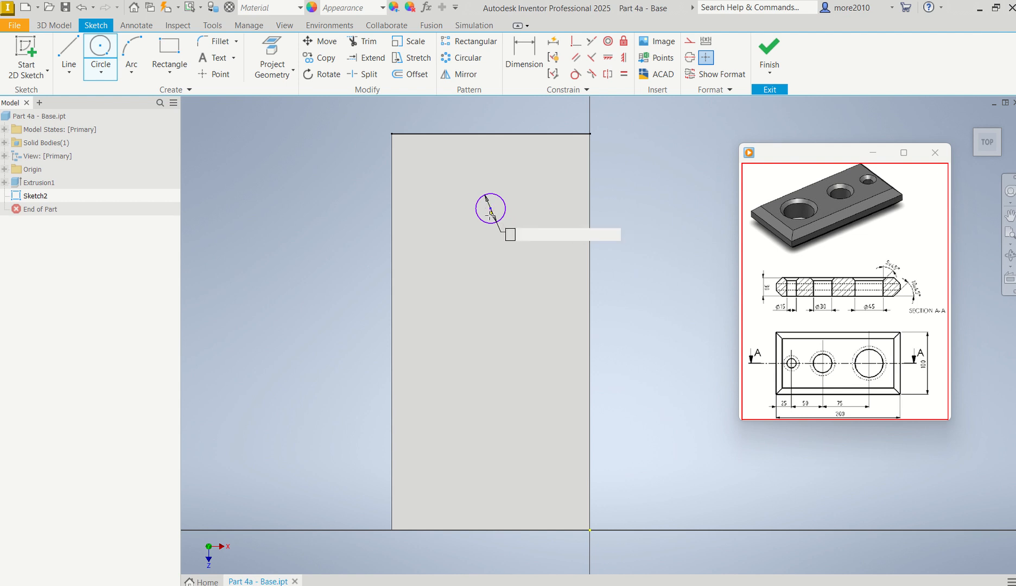
Step: Sketch 30 mm and 45 mm diameter circles on the lengthwise centreline, centred at X -50 mm and about Y 105 mm and 57 mm
click(491, 321)
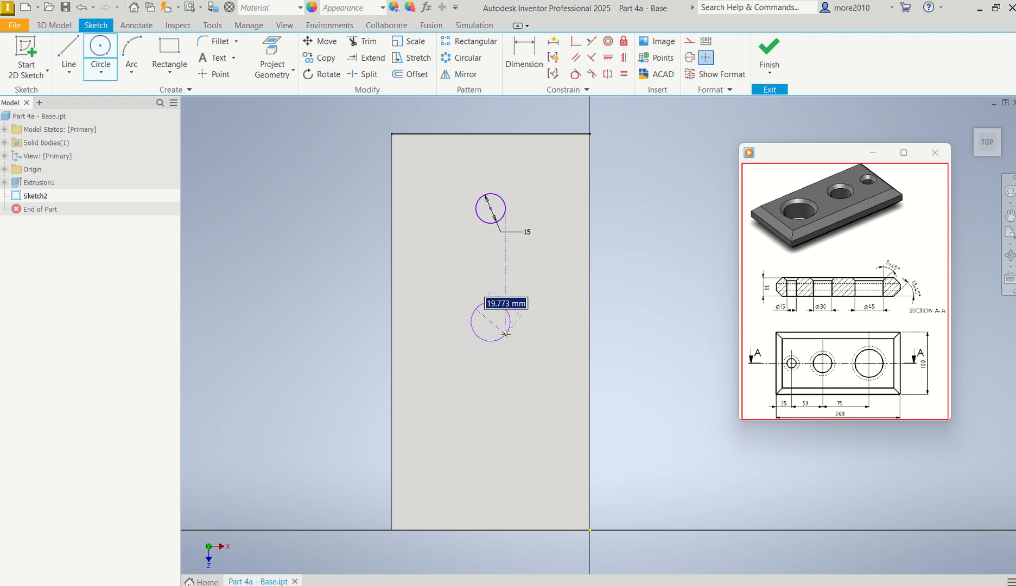
text(30)
key(Return)
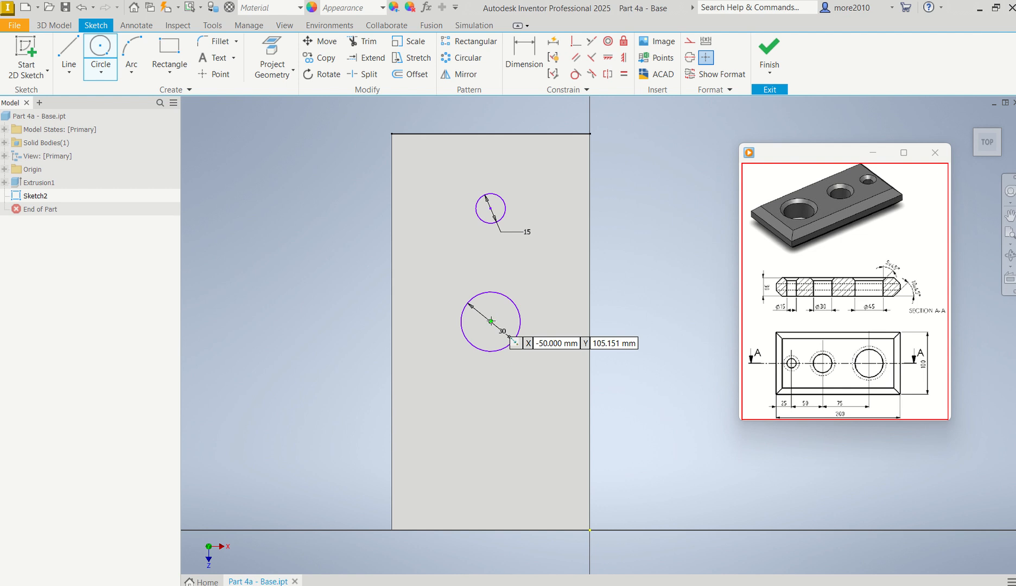
click(490, 418)
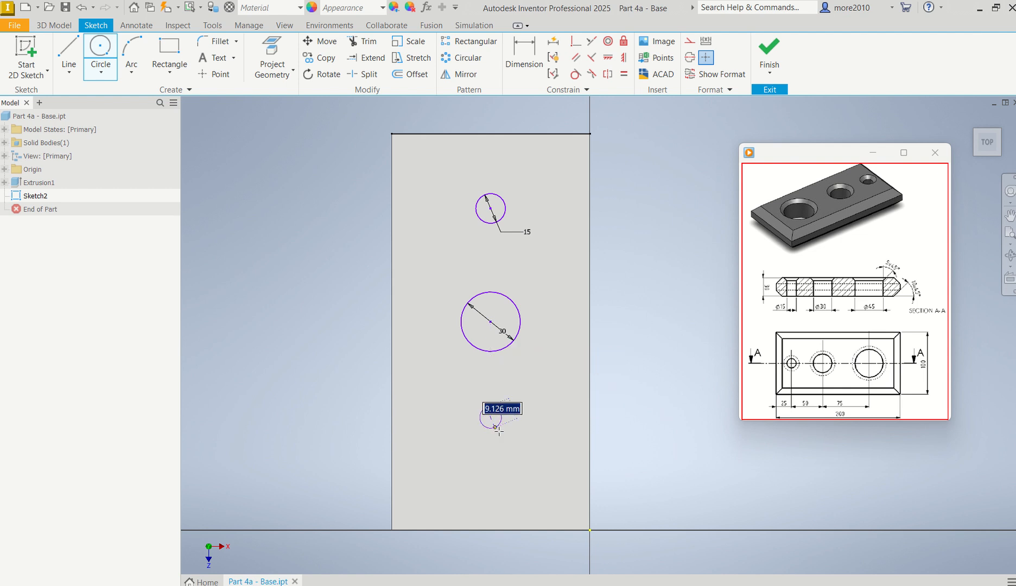
text(45)
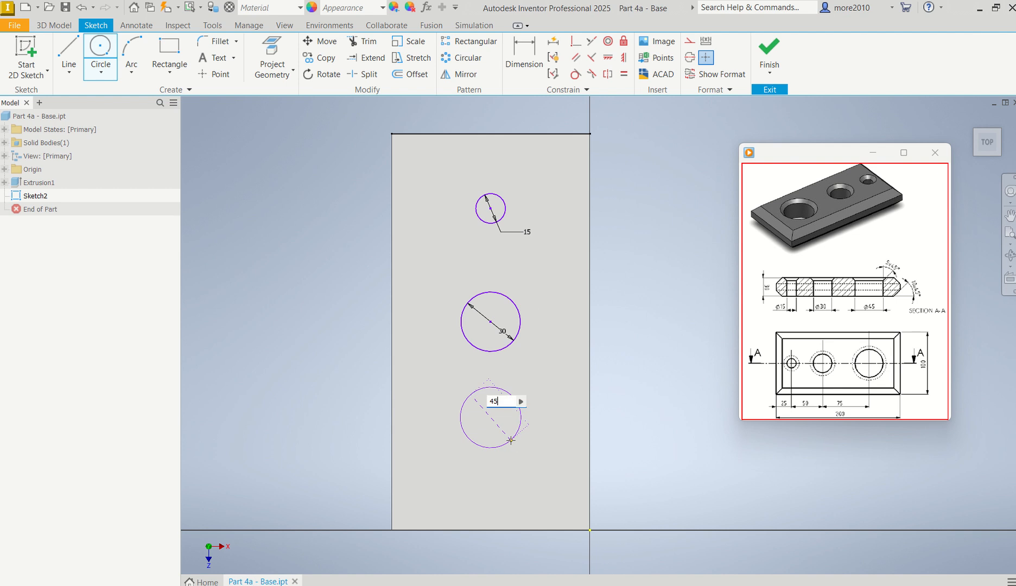
key(Return)
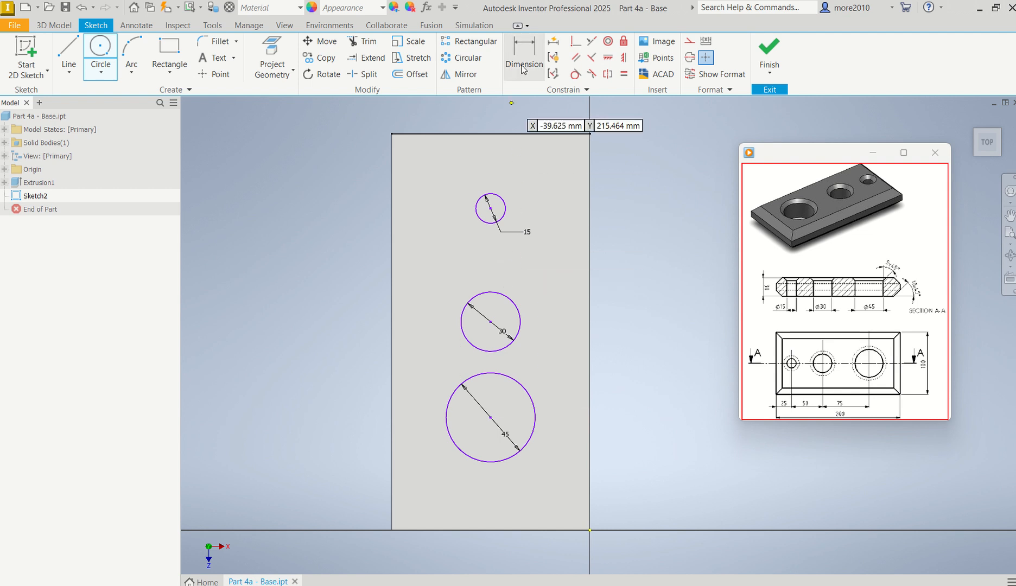
Step: Dimension the 15 mm circle's centre 25 mm from the plate's nearest short edge
click(523, 82)
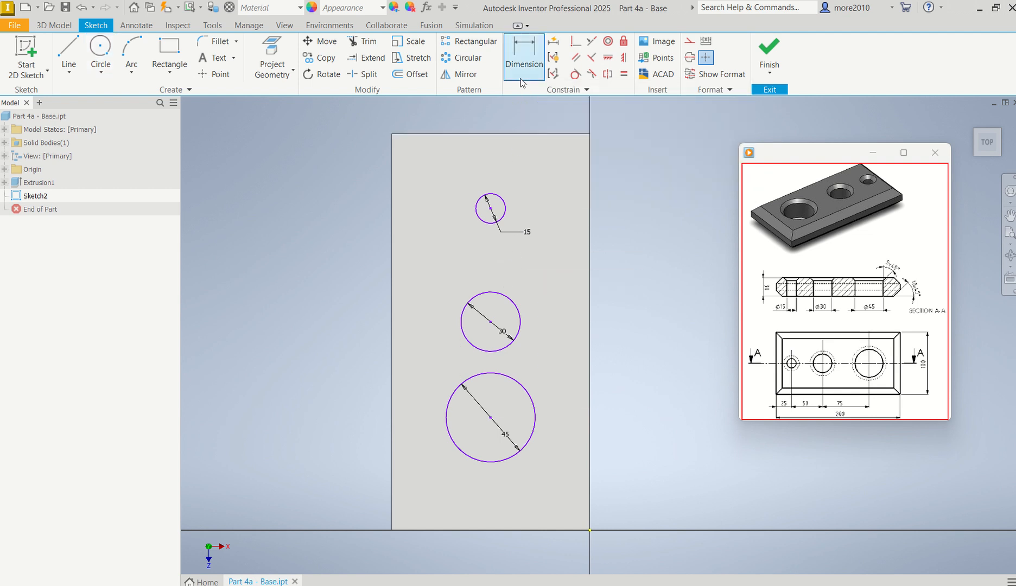
click(505, 134)
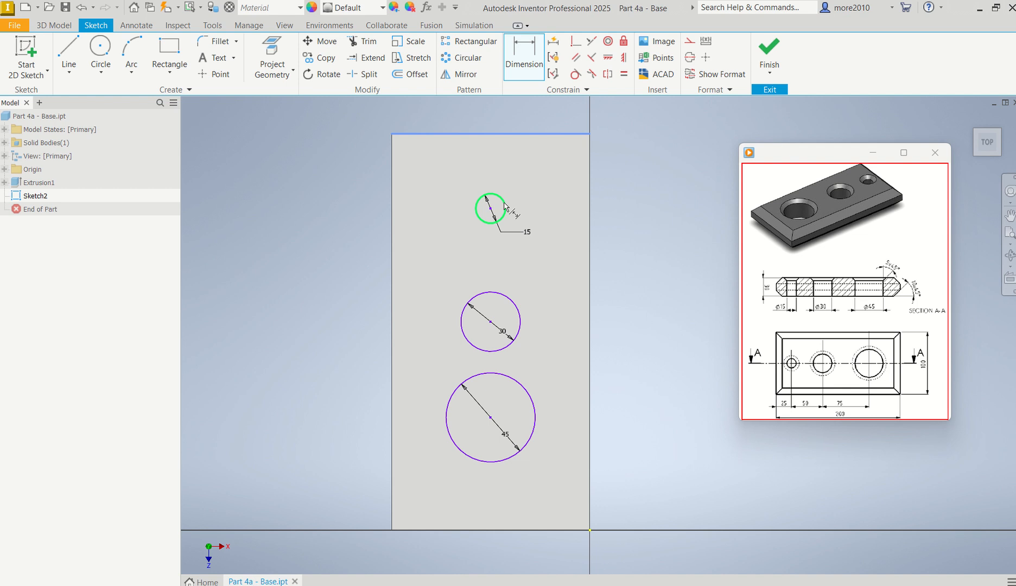
click(506, 207)
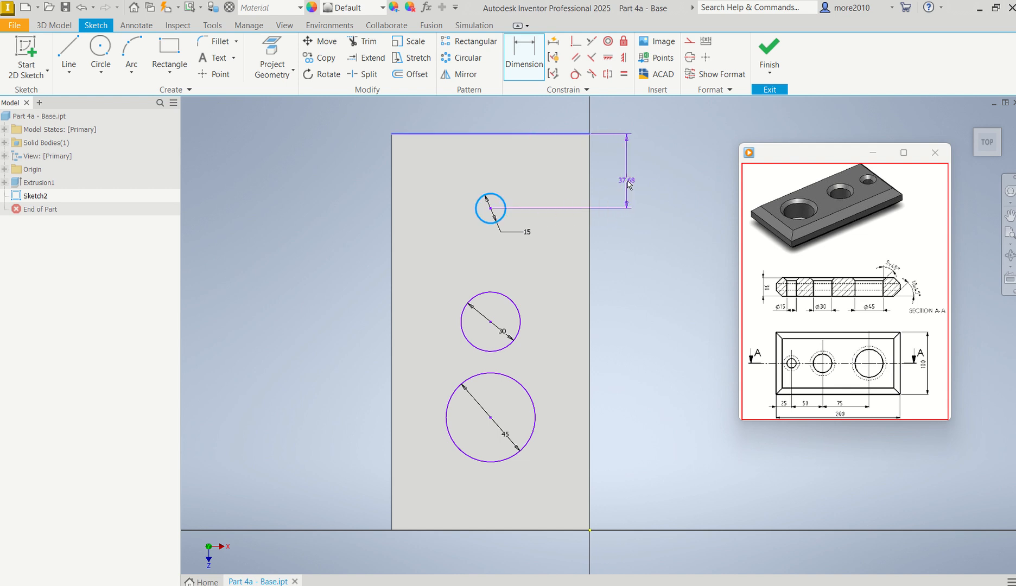
click(629, 186)
text(25)
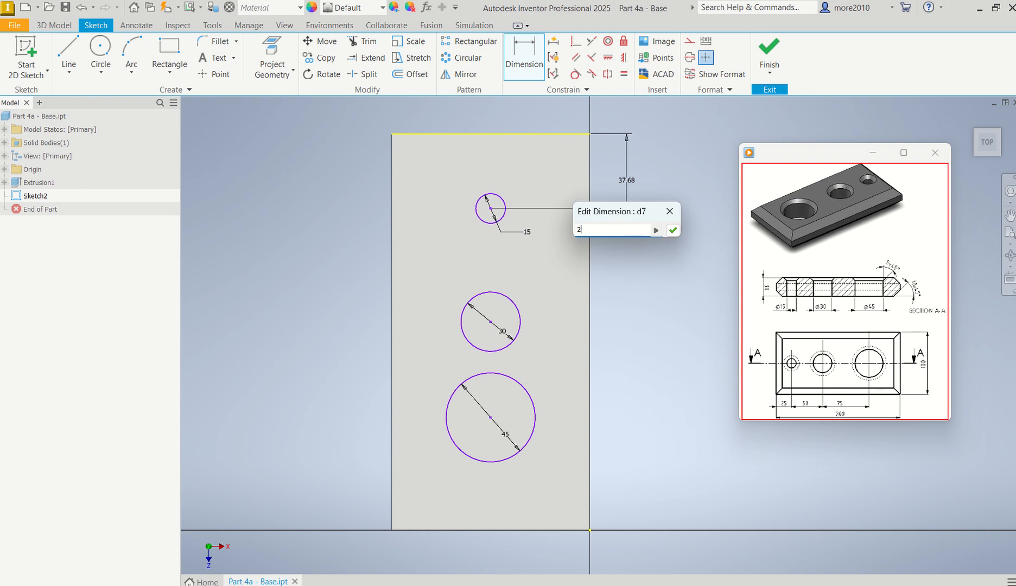
key(Return)
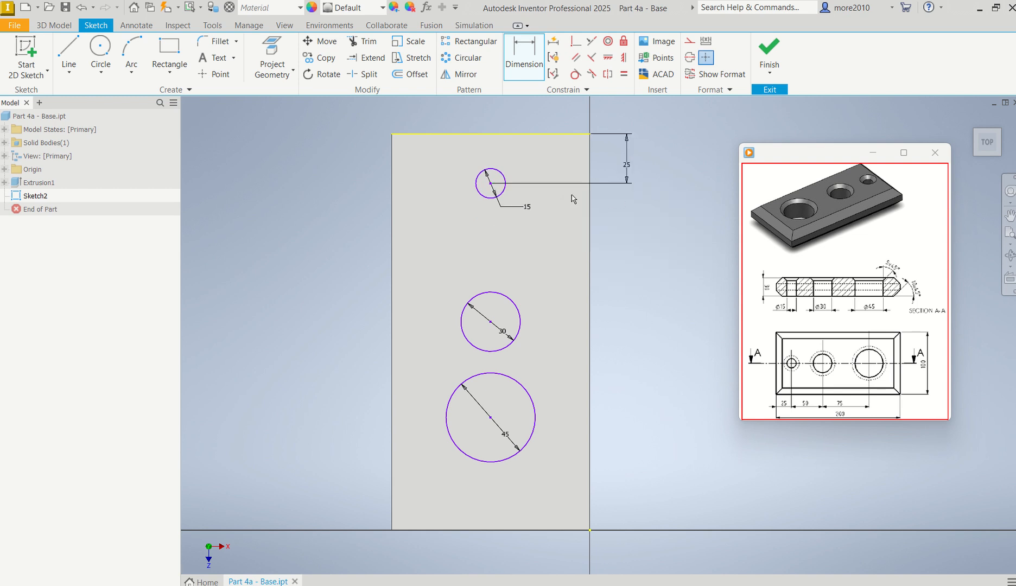
Step: Dimension the centre distance between the 15 mm and 30 mm circles as 50 mm
click(504, 194)
click(510, 298)
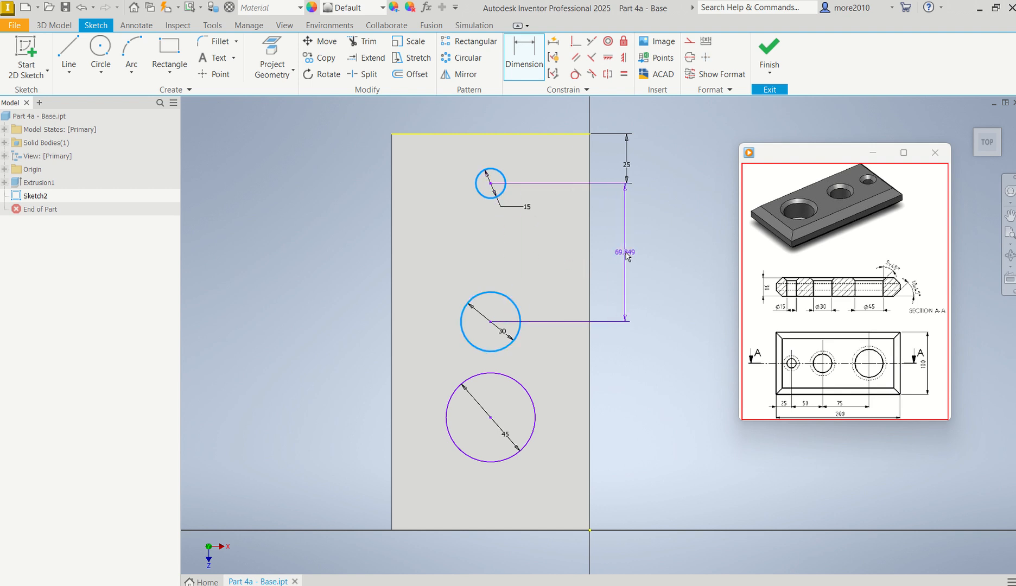
click(627, 254)
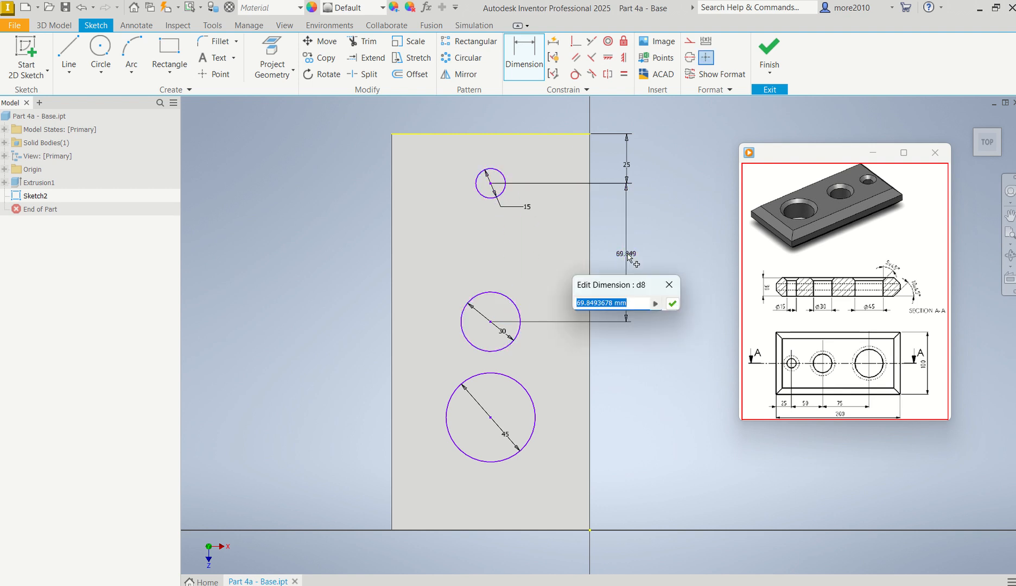
text(50)
key(Return)
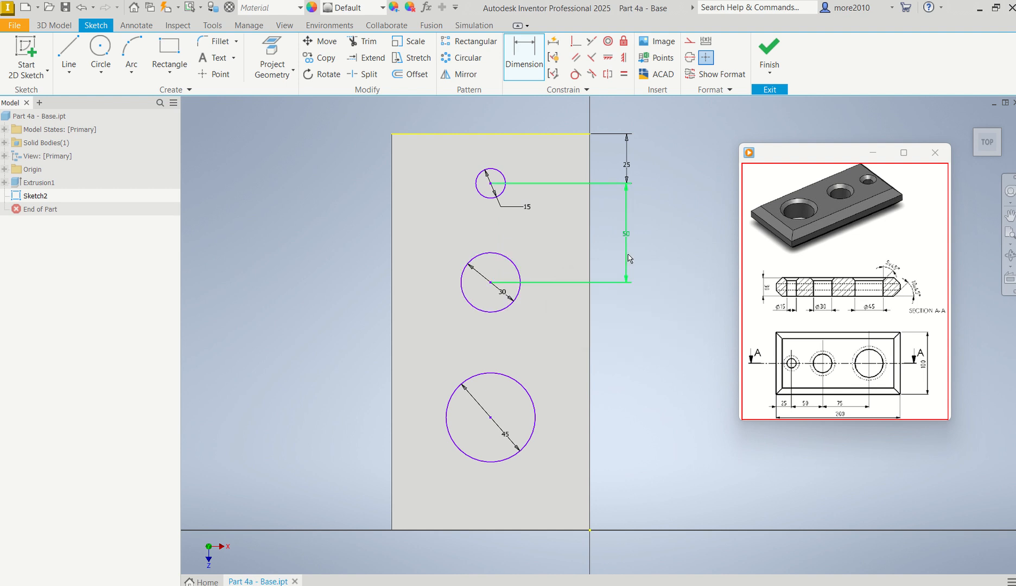
Step: Set the centre distance between the 30 mm and 45 mm circles to 75 mm with a dimension
click(517, 300)
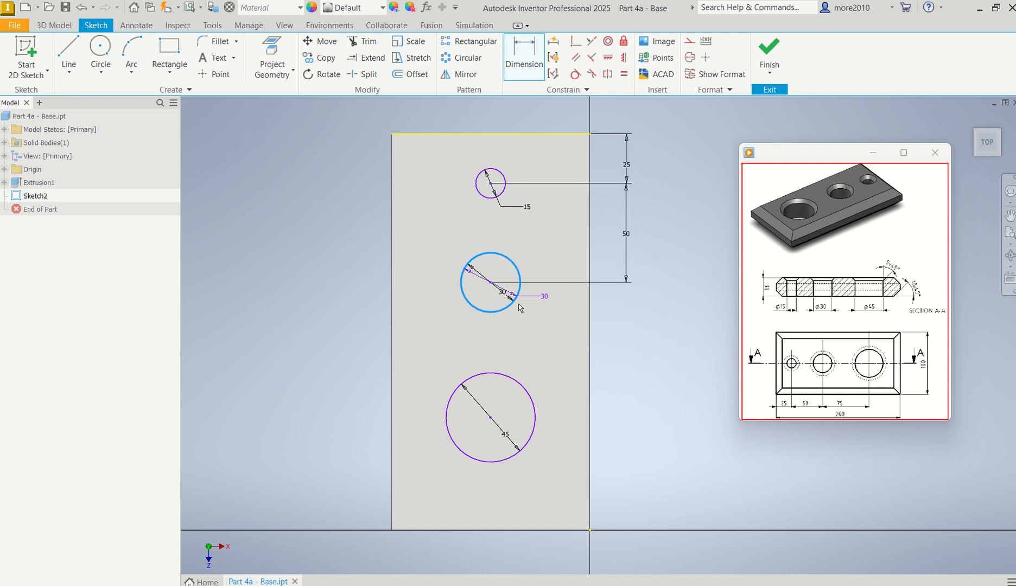
click(525, 396)
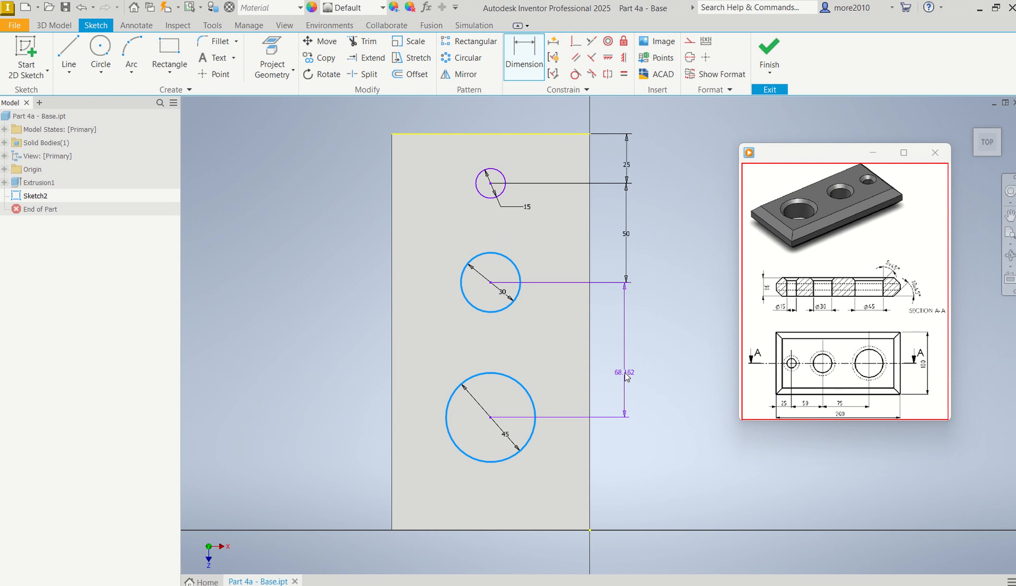
click(627, 376)
text(7)
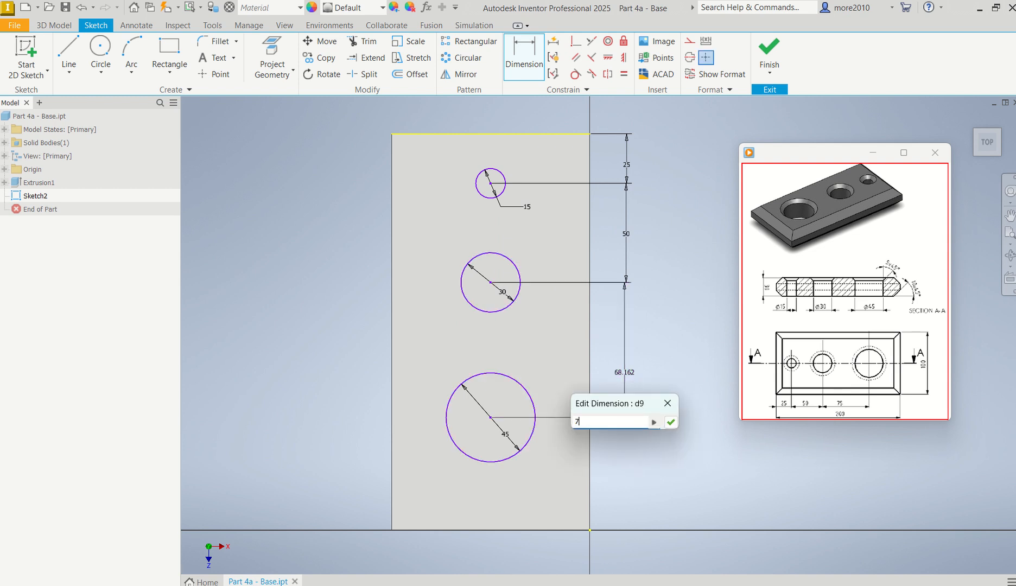
text(5)
key(Return)
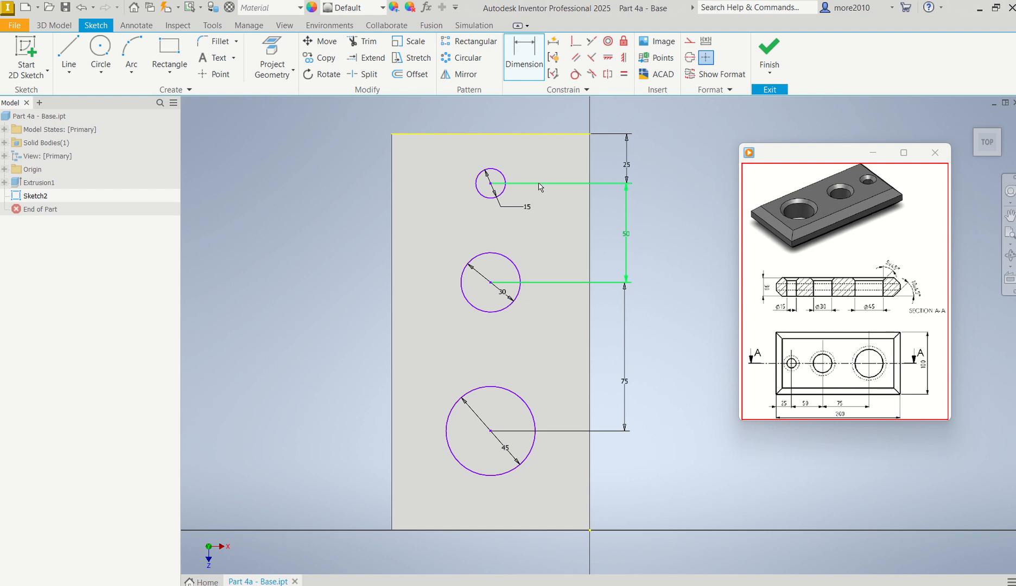
key(Escape)
Step: Delete the projected short edge nearest the 15 mm circle from the sketch
click(536, 140)
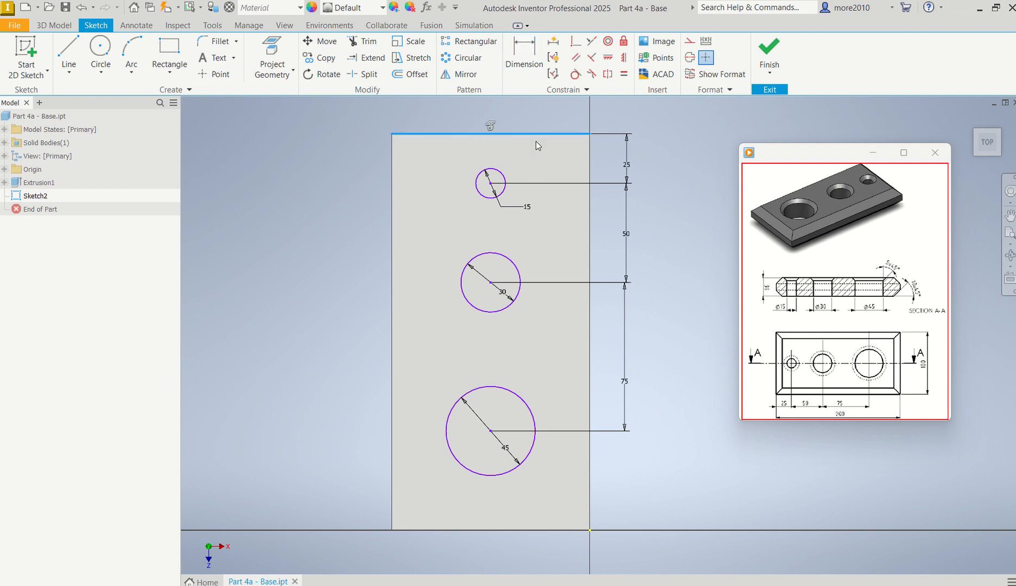
key(Delete)
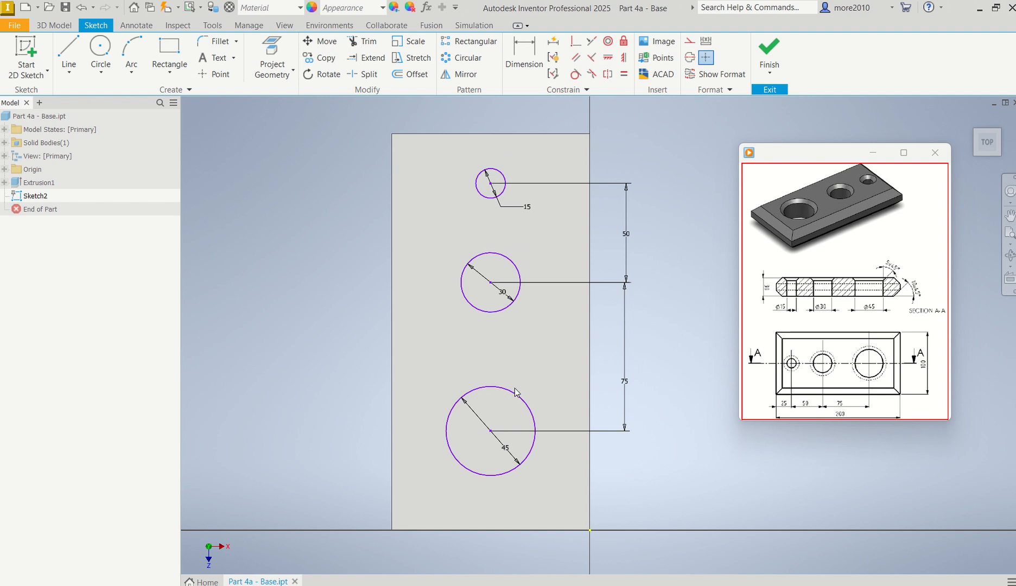
Step: Extrude the 45, 30 and 15 mm circles as a cut through all of the plate
mouse_move(823, 308)
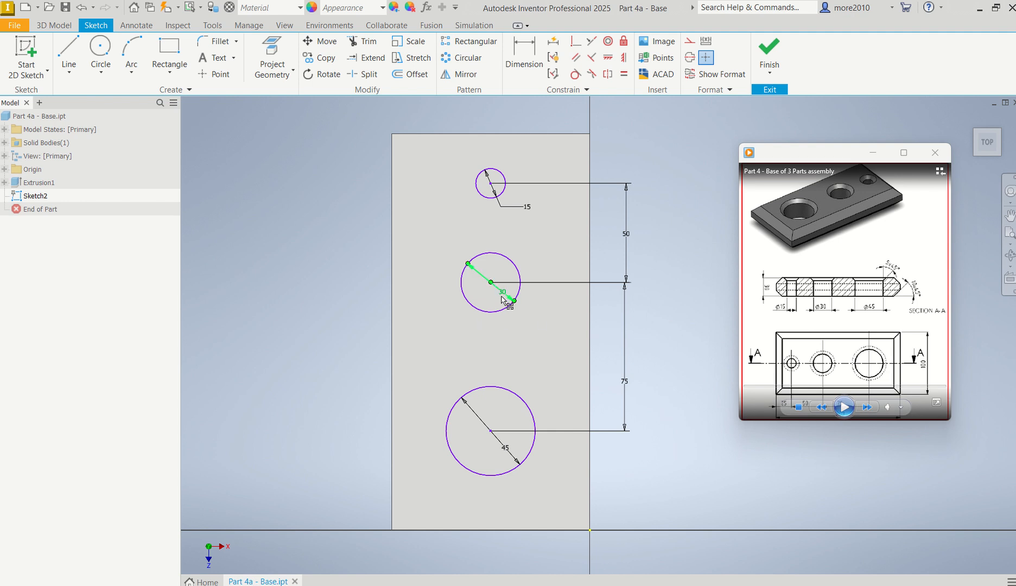
key(e)
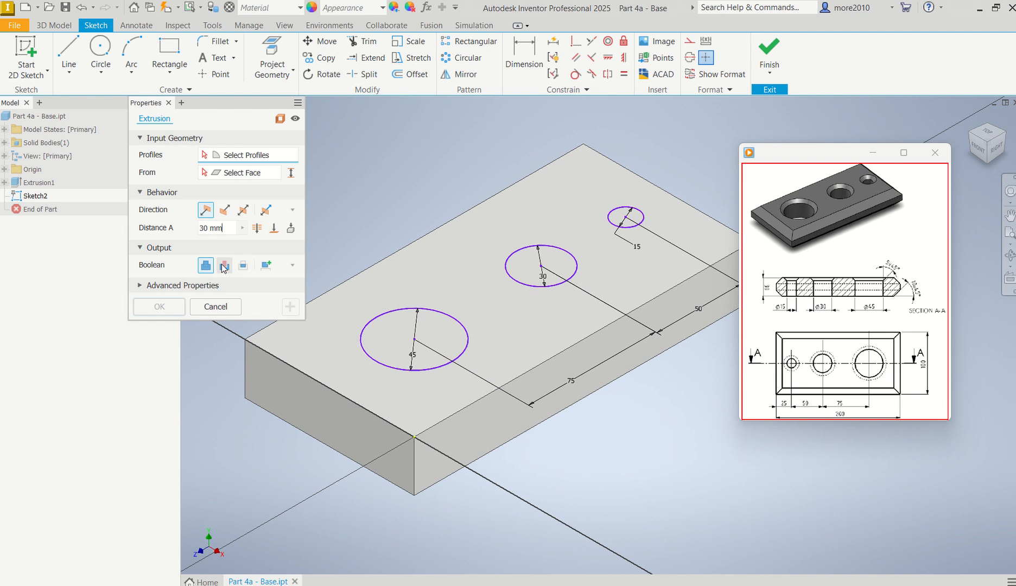
click(225, 265)
click(367, 359)
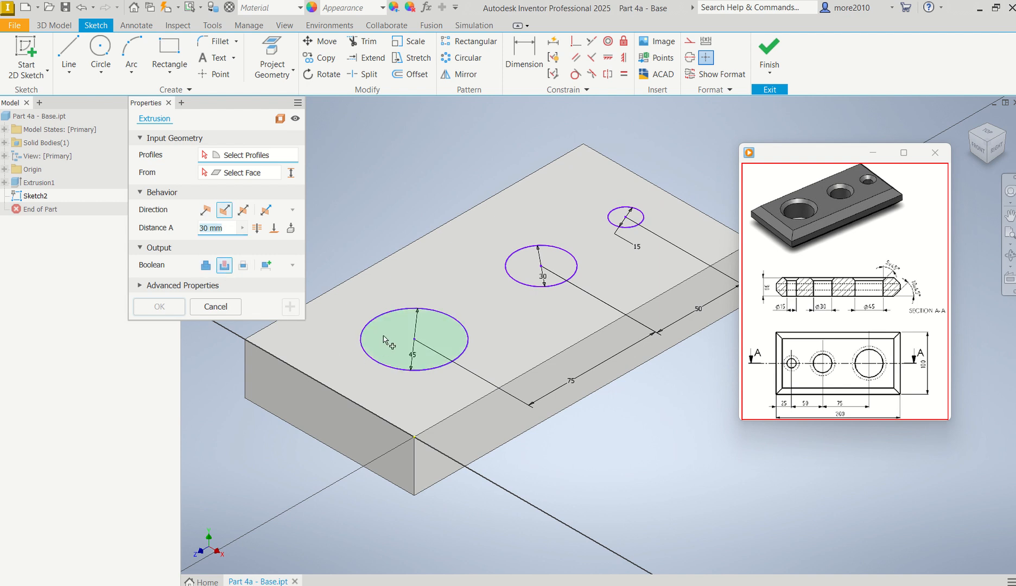
click(564, 268)
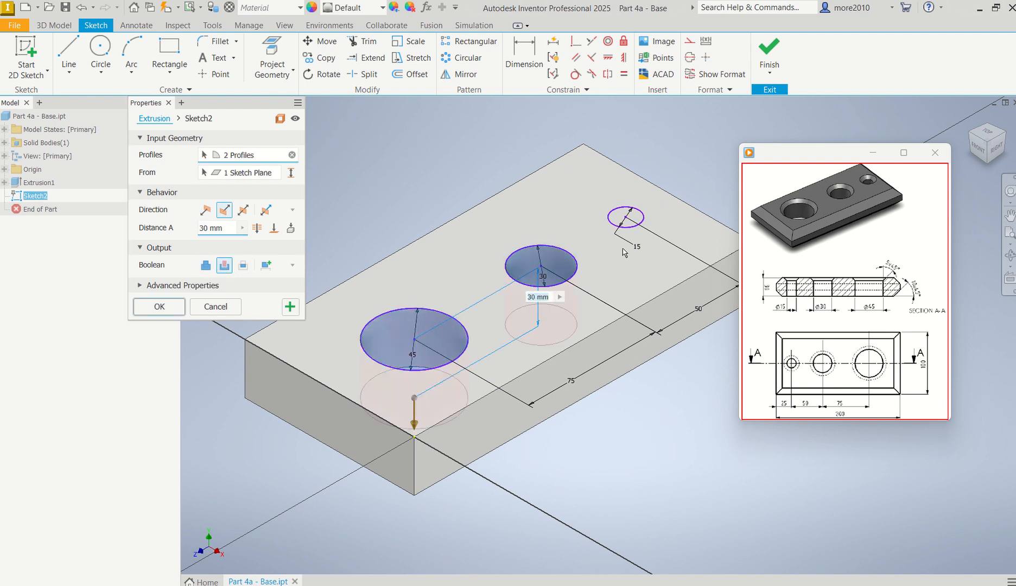
click(628, 219)
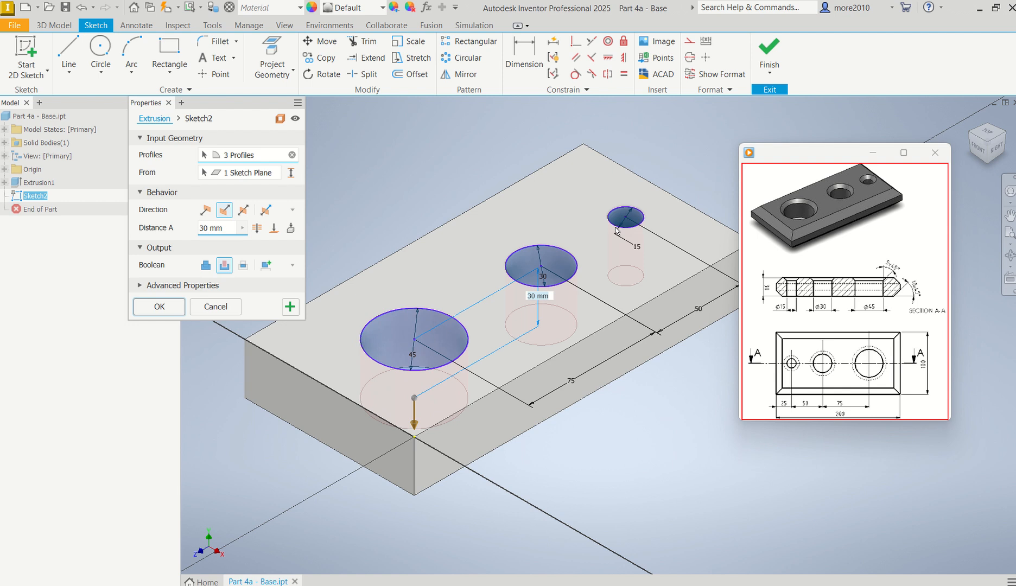
click(258, 229)
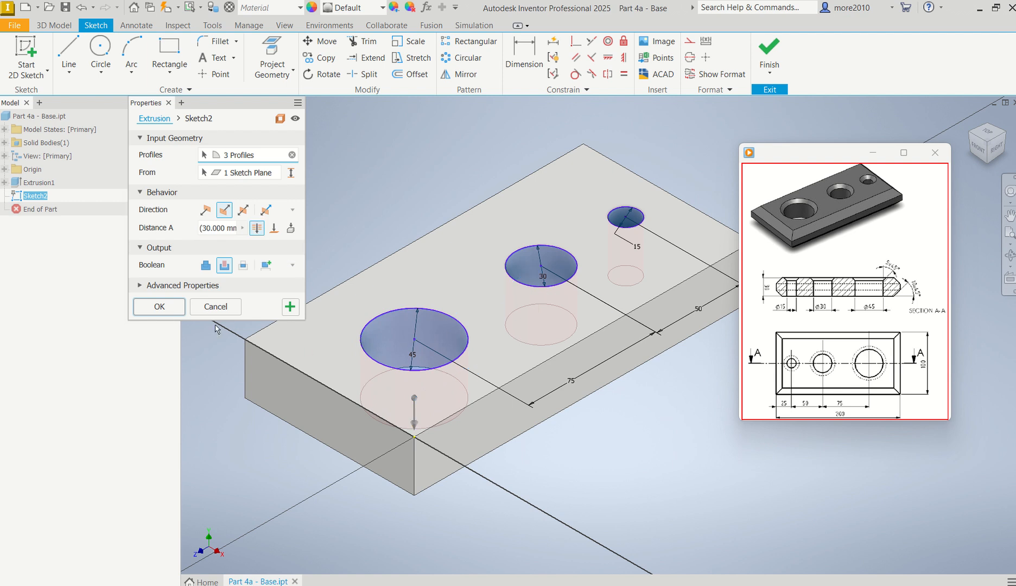
click(159, 308)
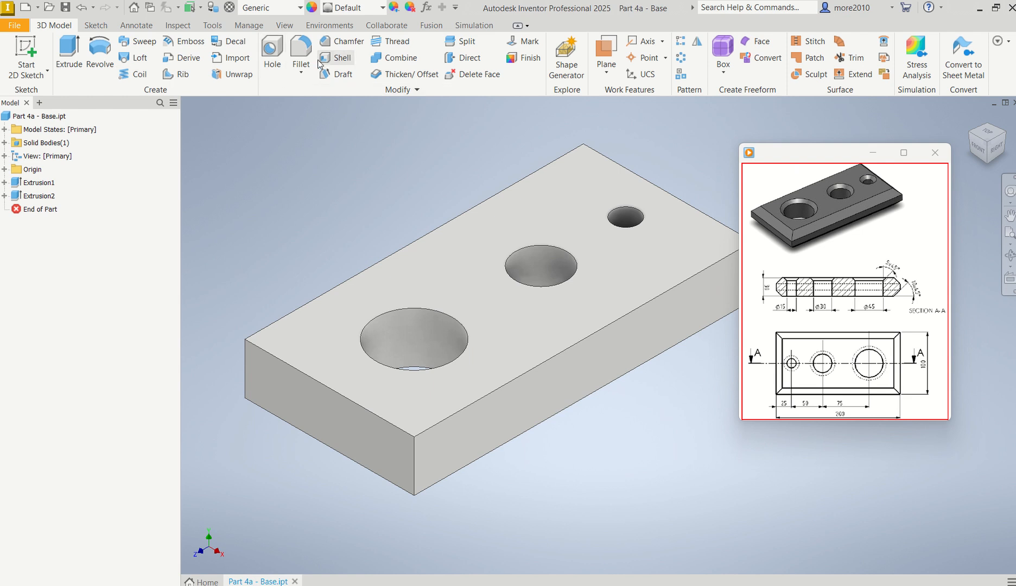
Step: Set up a 10 mm chamfer on the four upper outer edges of the plate
click(302, 73)
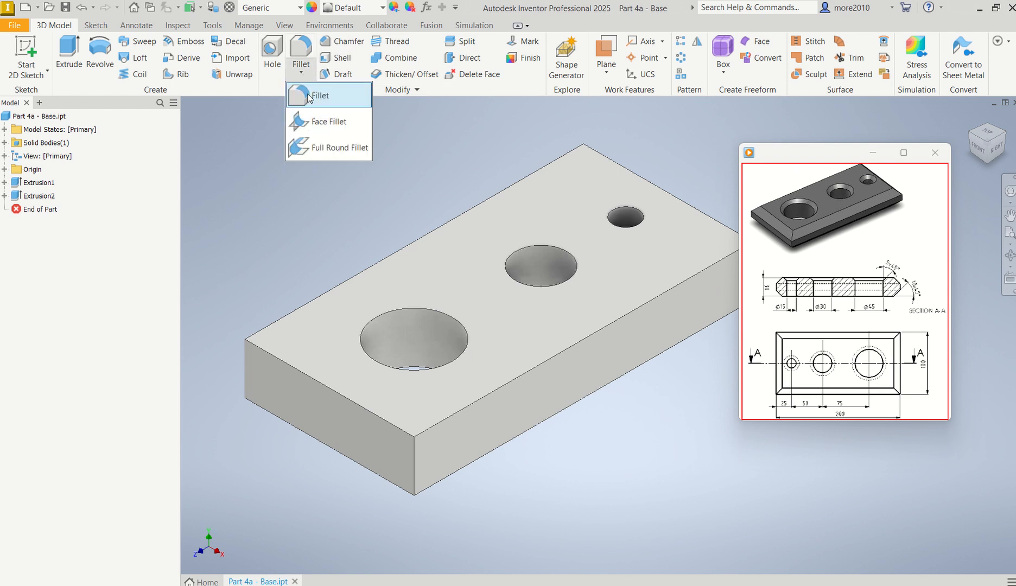
click(347, 43)
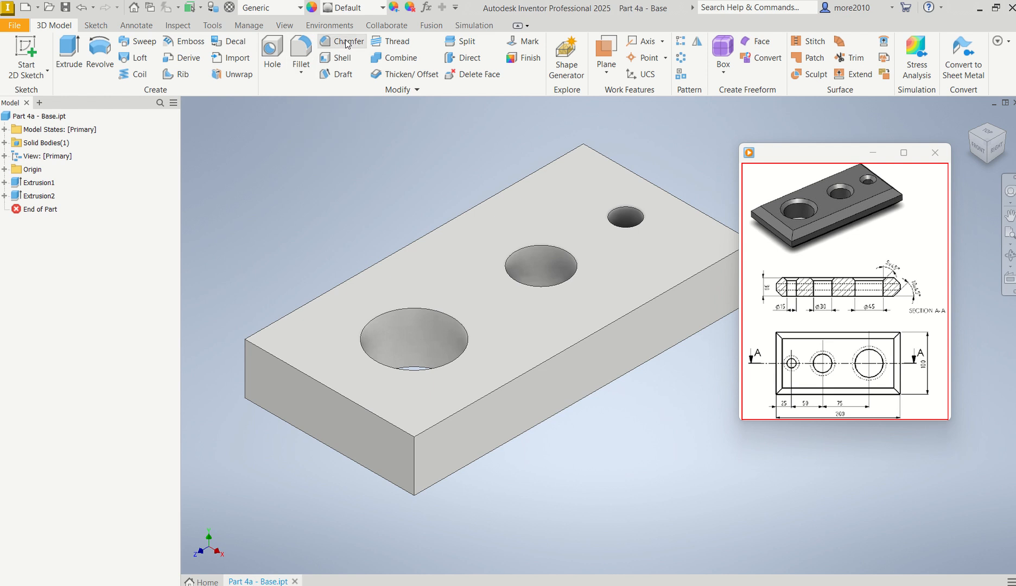
drag(307, 109, 188, 112)
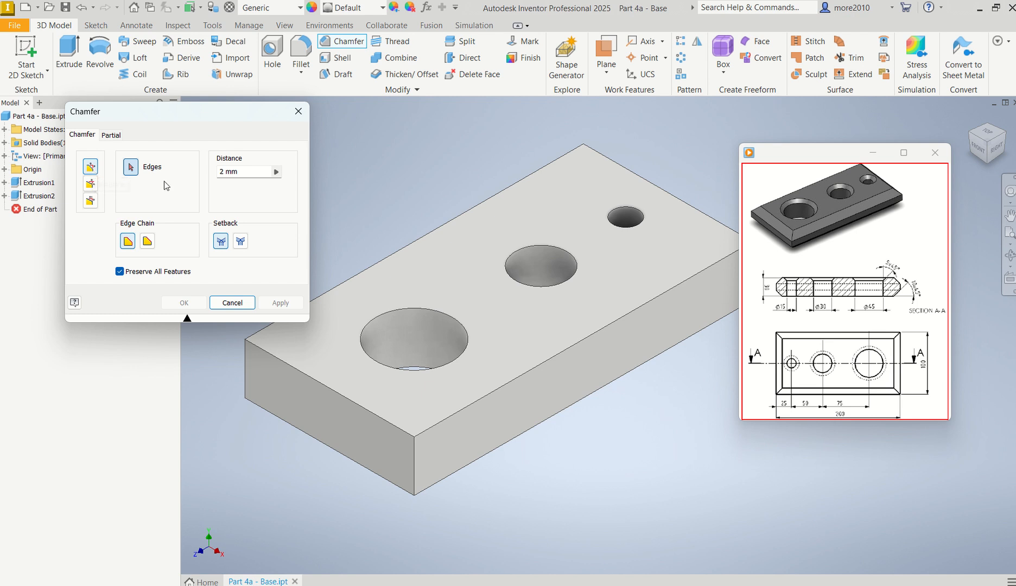
click(245, 172)
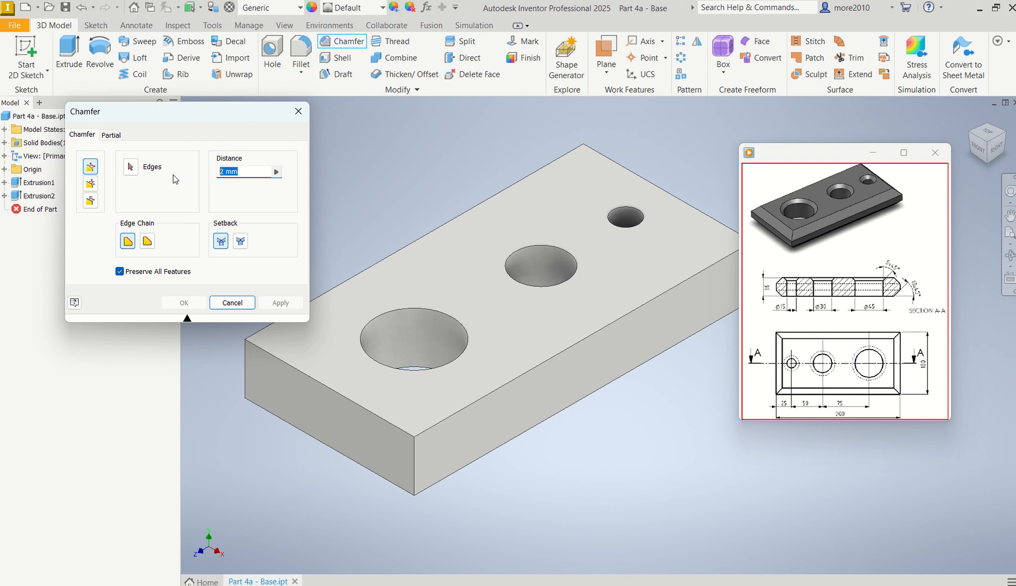
text(10)
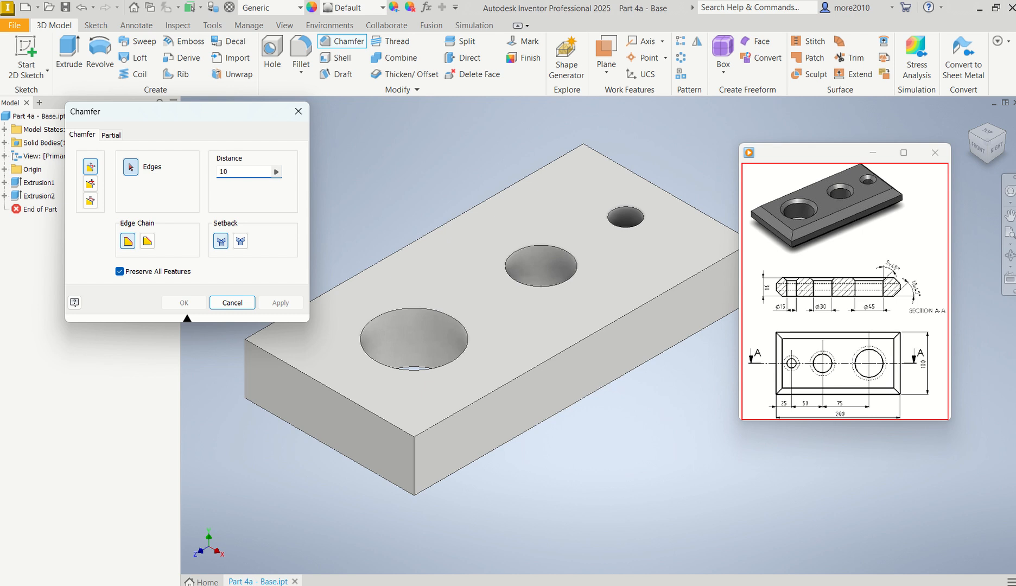
click(395, 252)
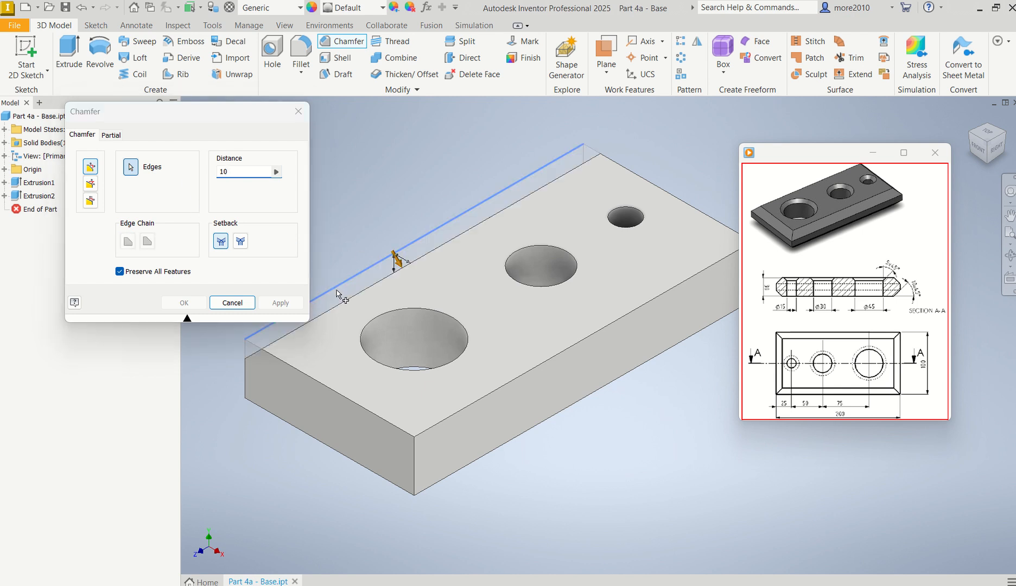
click(320, 381)
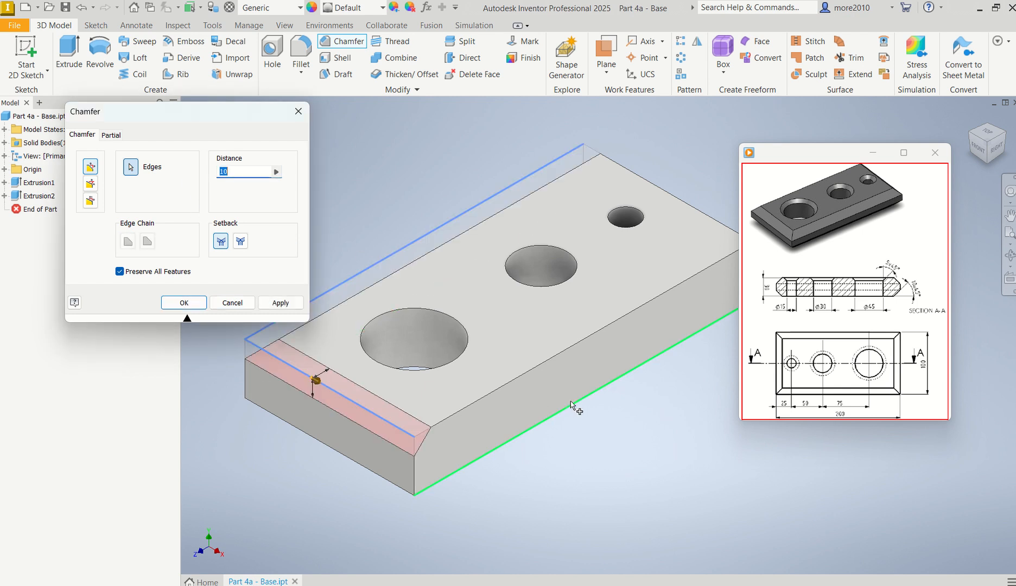
click(550, 359)
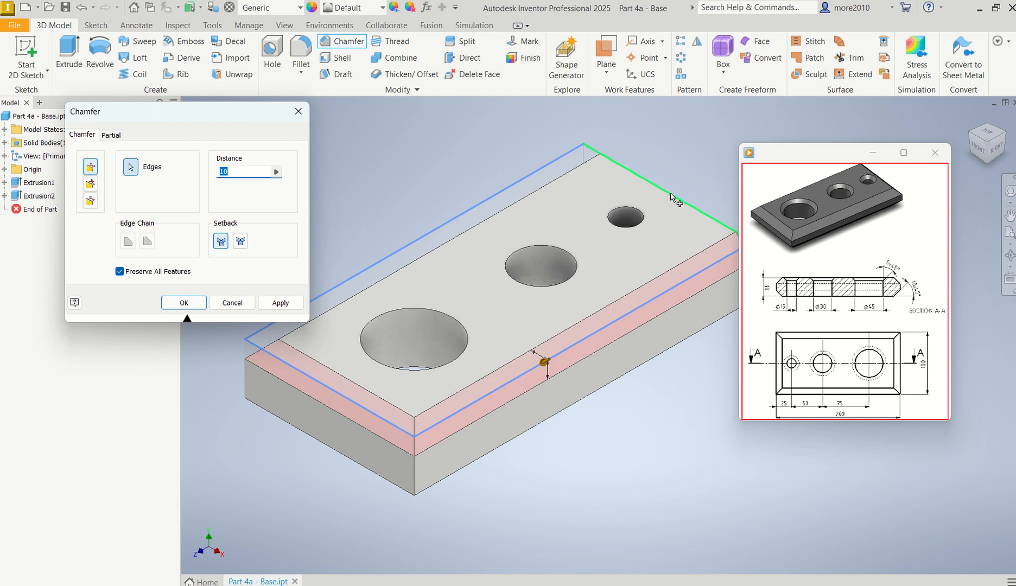
click(673, 200)
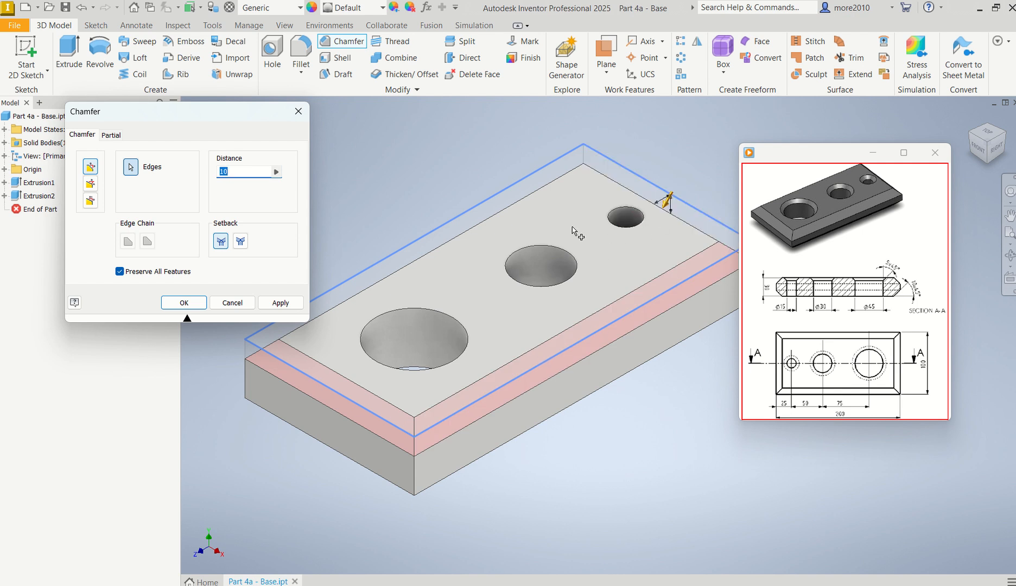
Step: Add the plate's four lower outer edges to the 10 mm chamfer and apply it
click(607, 386)
click(321, 446)
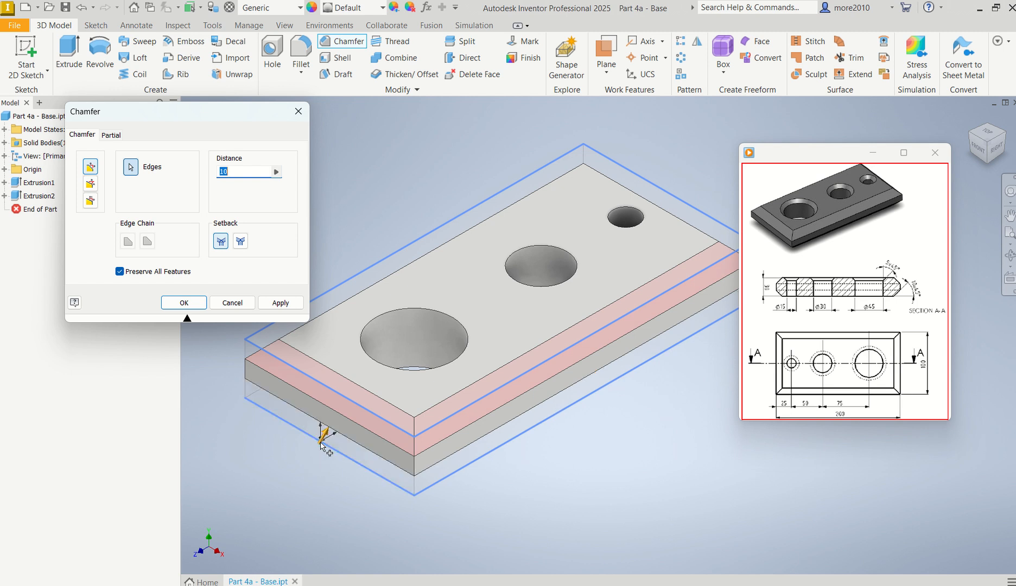
click(340, 351)
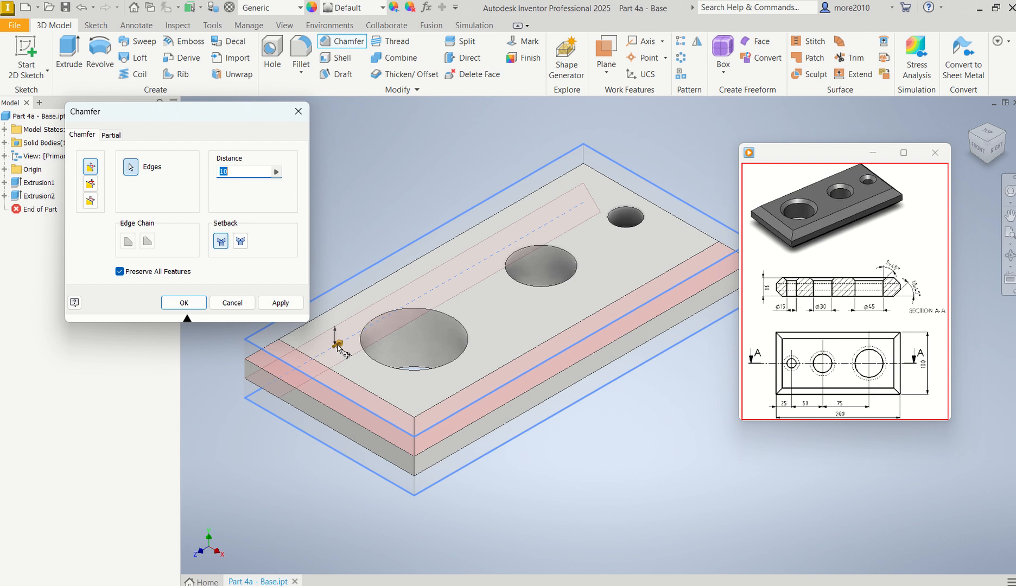
click(660, 250)
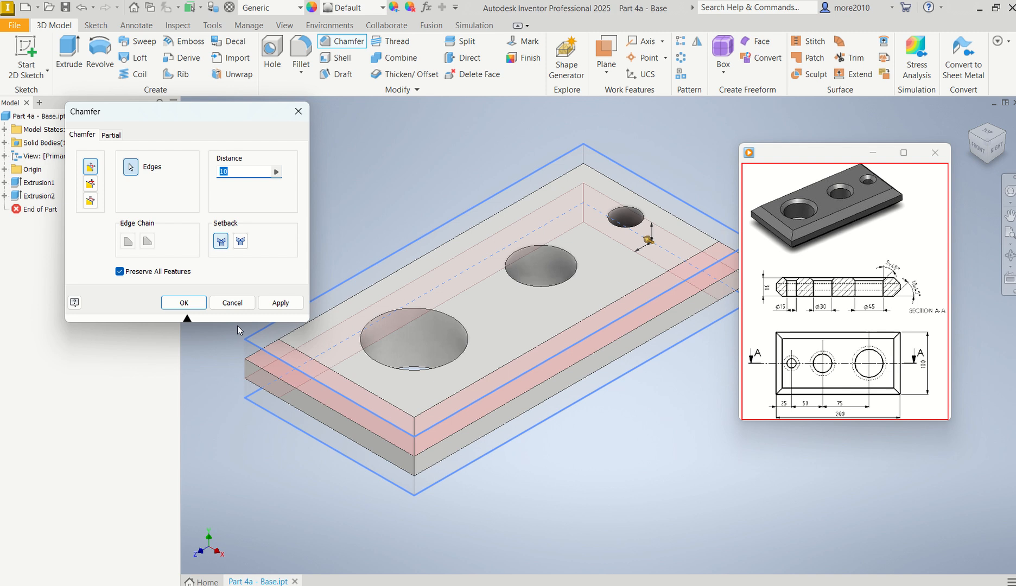
click(279, 302)
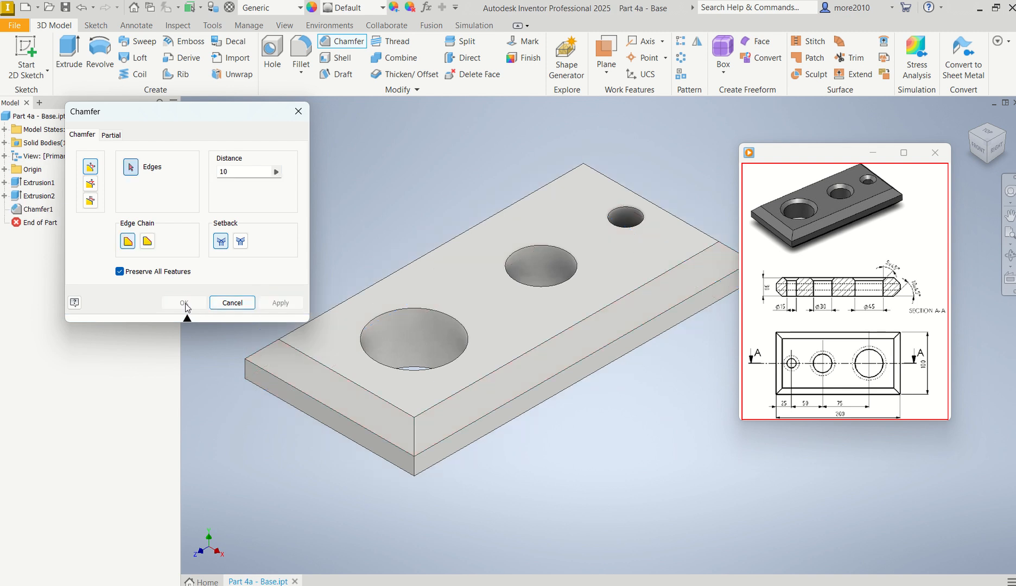
click(234, 304)
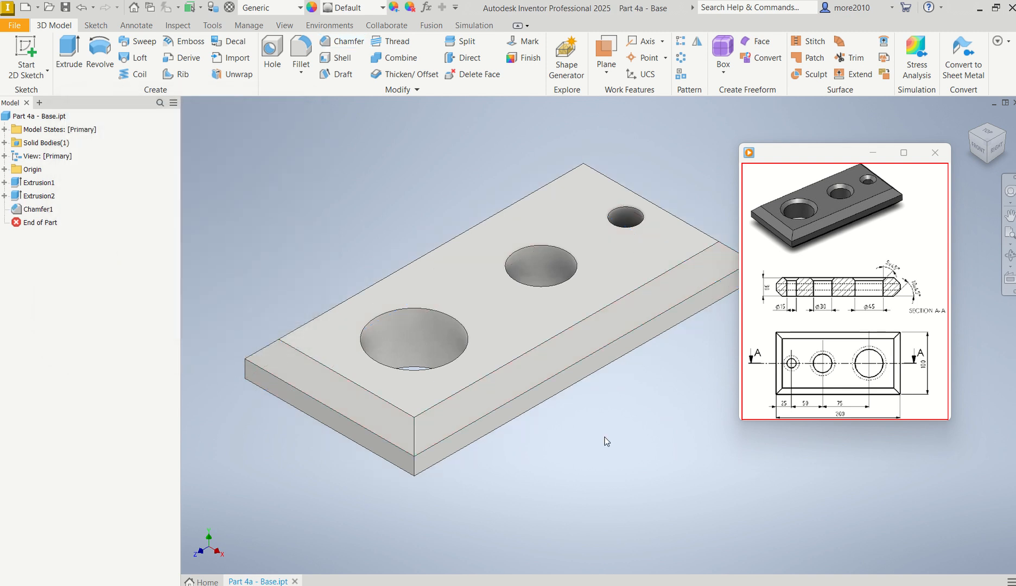
Step: Chamfer the edges of the 45, 30 and 15 mm holes on the plate's underside by 5 mm
mouse_move(614, 427)
shift+middle_down()
mouse_move(587, 383)
mouse_move(579, 320)
mouse_move(579, 373)
shift+middle_up()
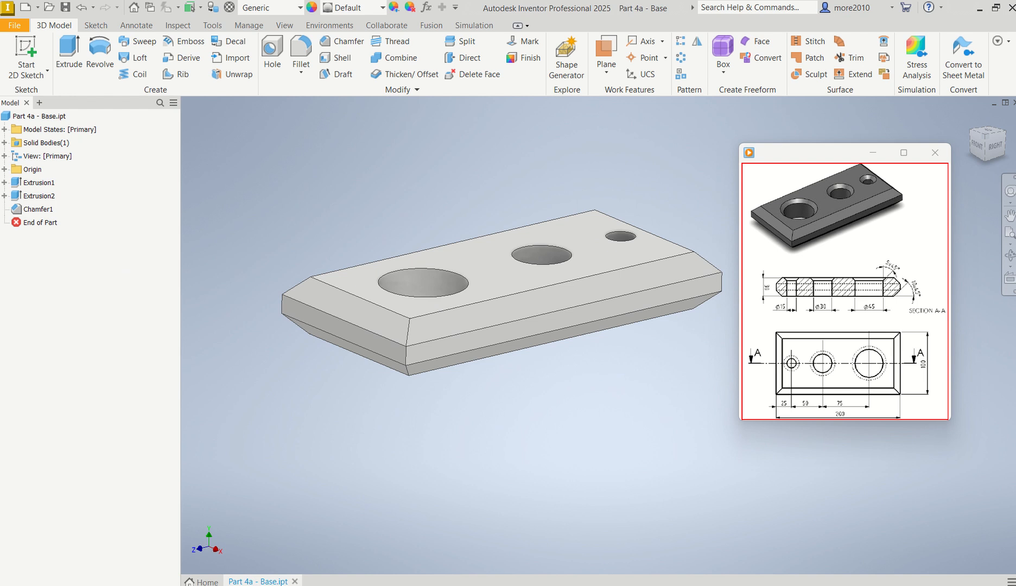
mouse_move(811, 275)
shift+middle_drag(604, 400, 593, 334)
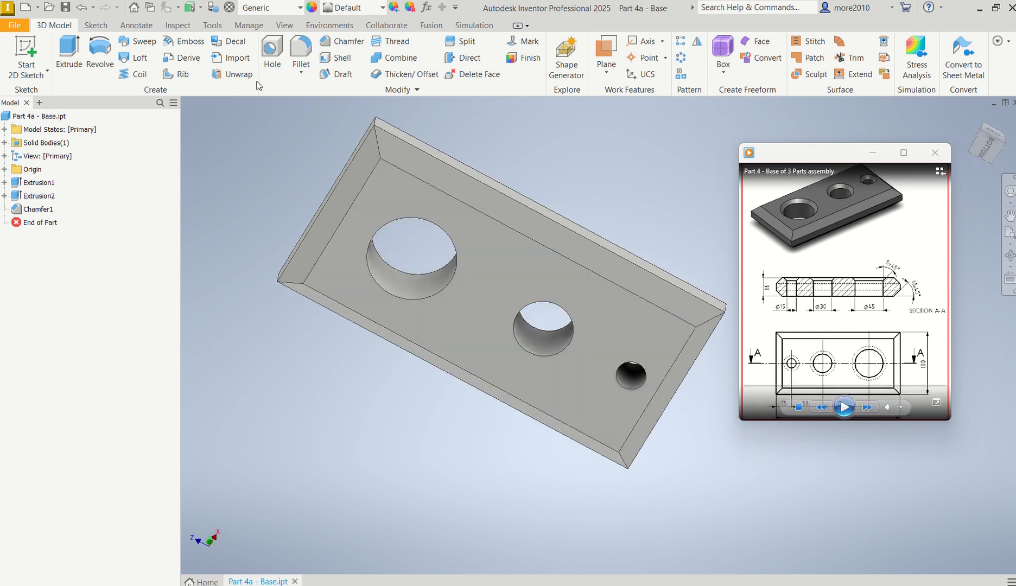
click(335, 43)
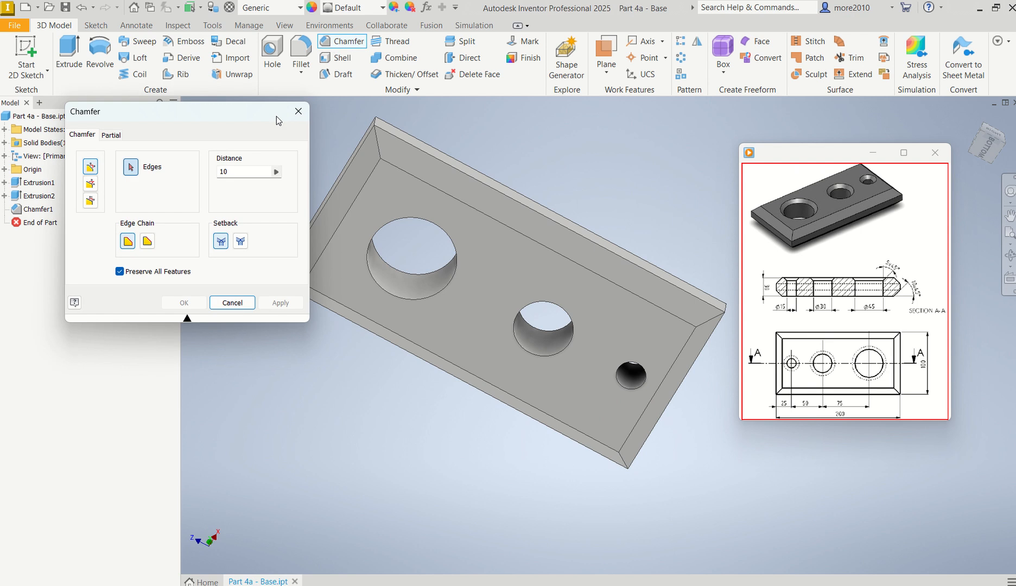
click(239, 172)
text(5)
click(431, 298)
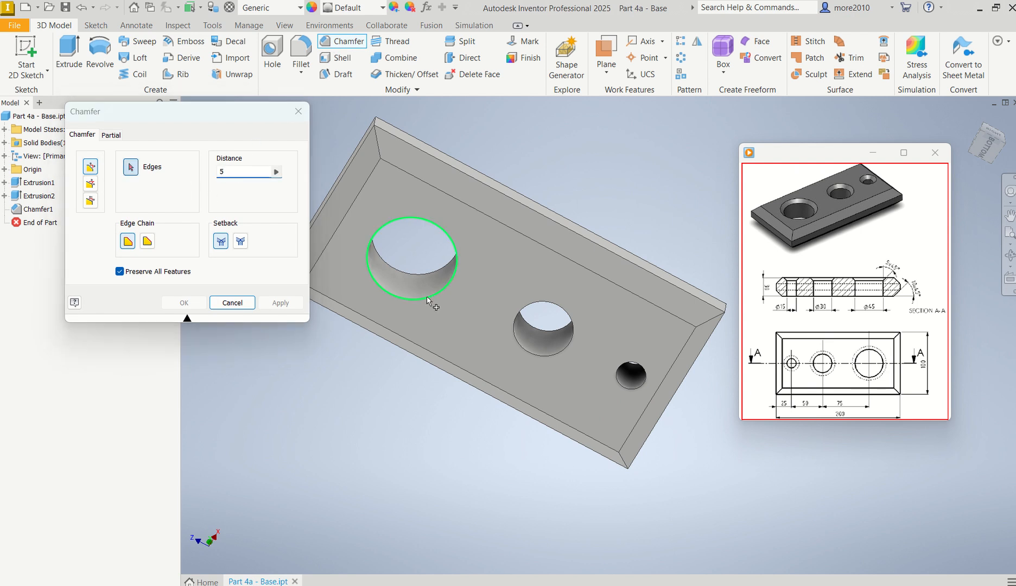
click(522, 348)
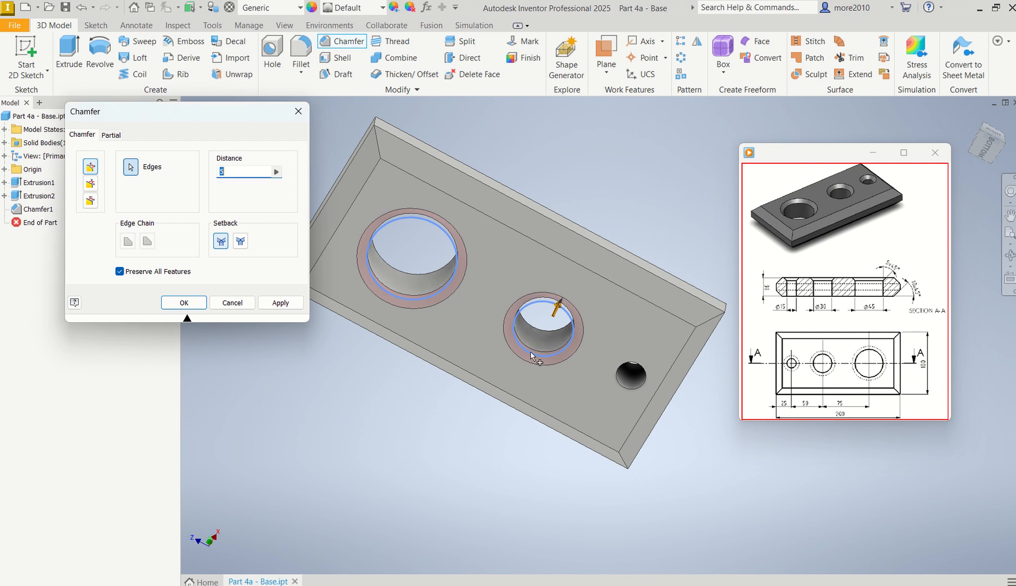
click(634, 389)
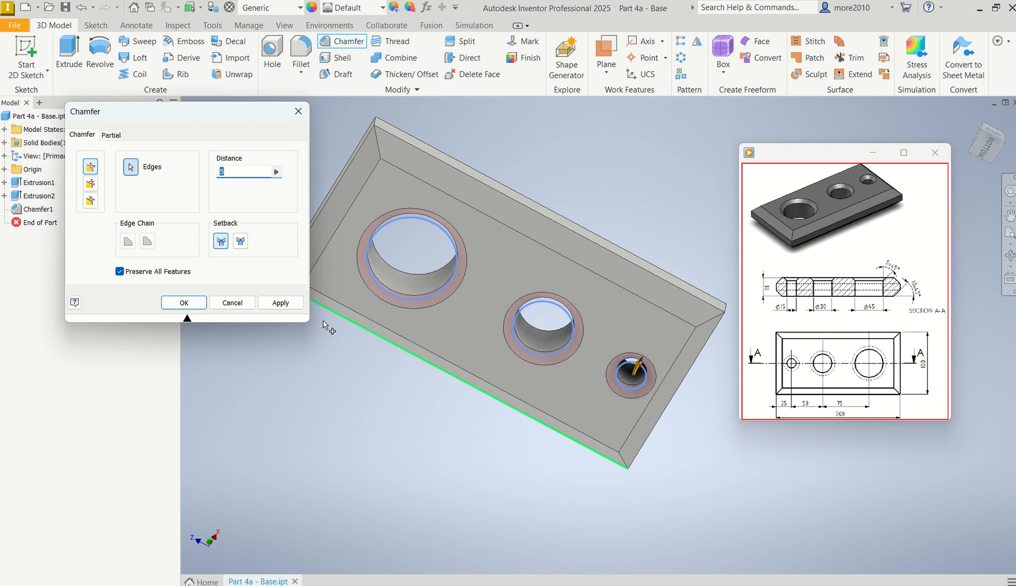
click(184, 303)
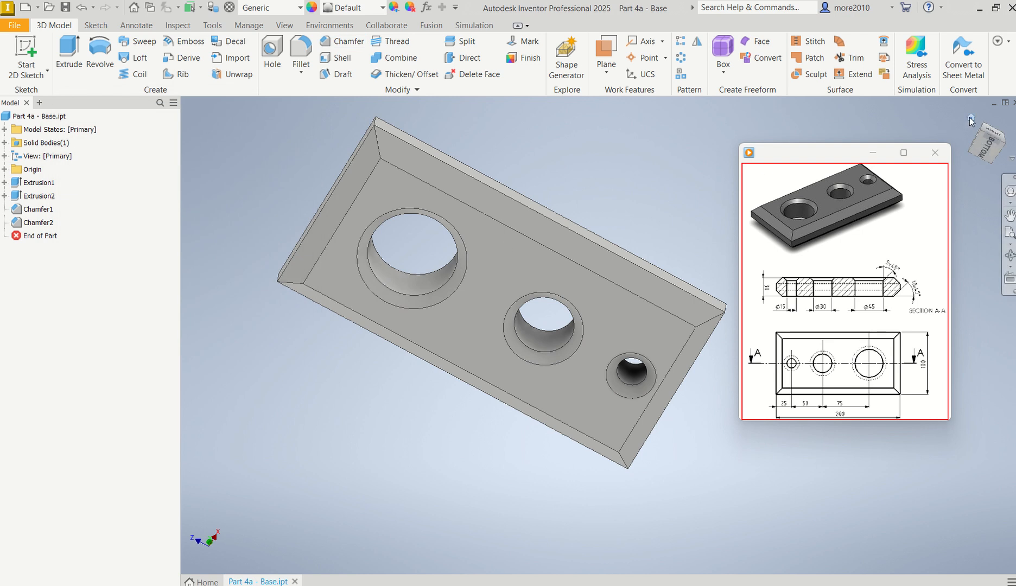
click(970, 118)
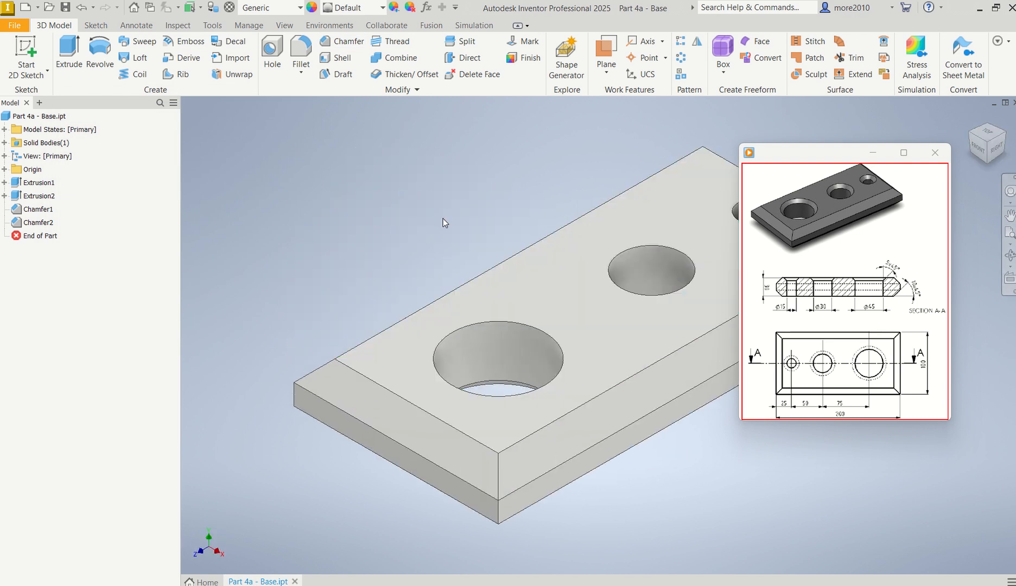
middle_drag(382, 209, 378, 221)
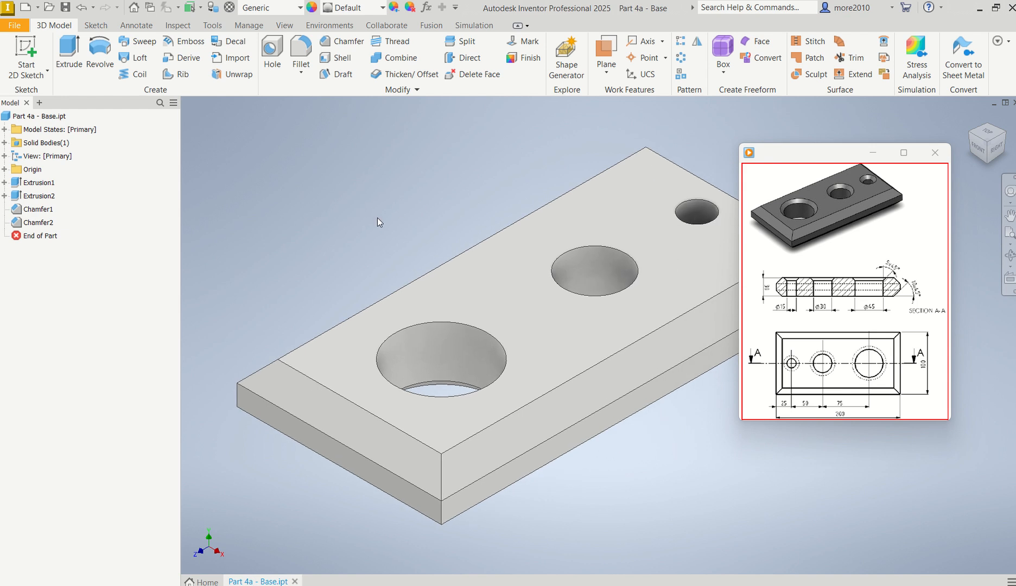